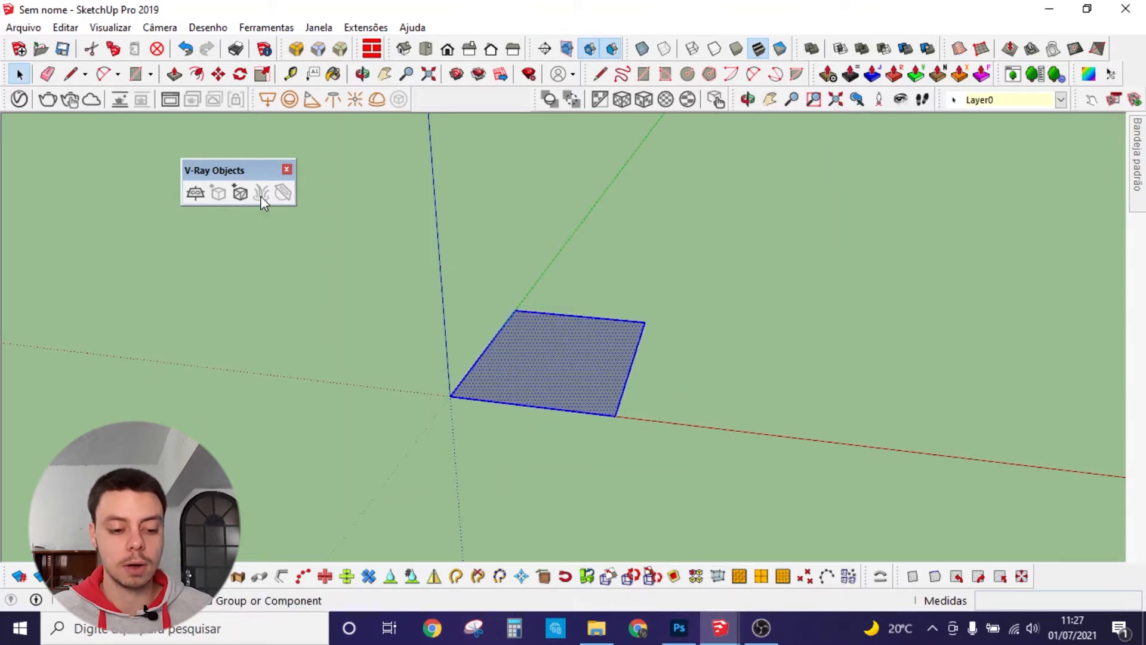
# - Group the selected rectangular face with its edges and open the group for editing
pyautogui.rightClick(577, 381)
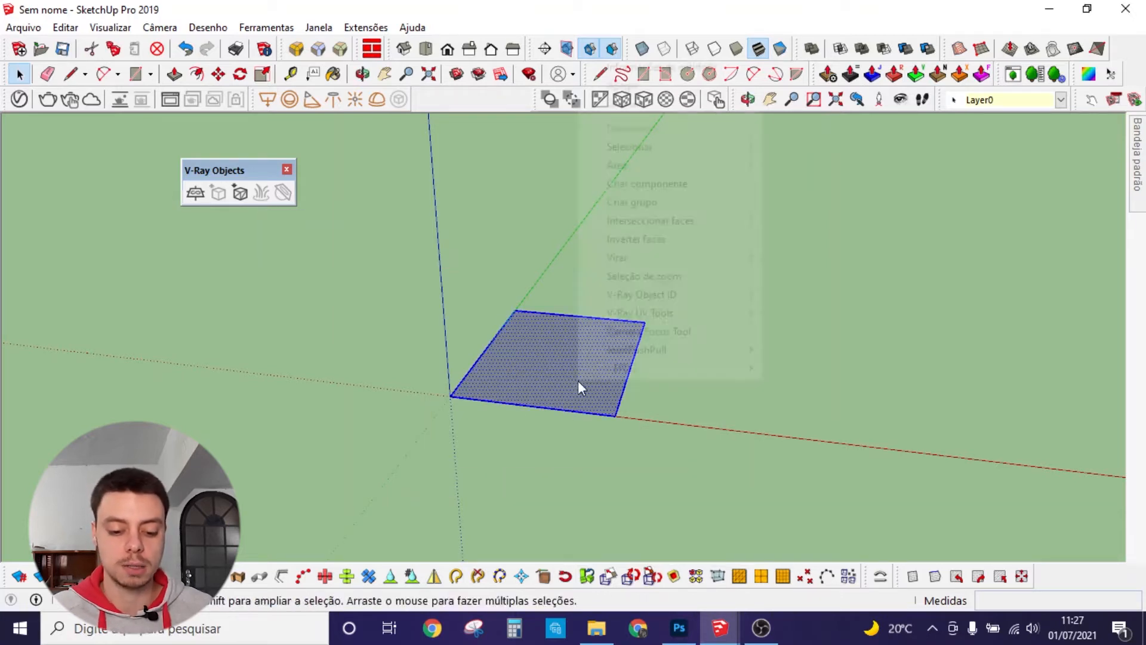
pyautogui.click(686, 203)
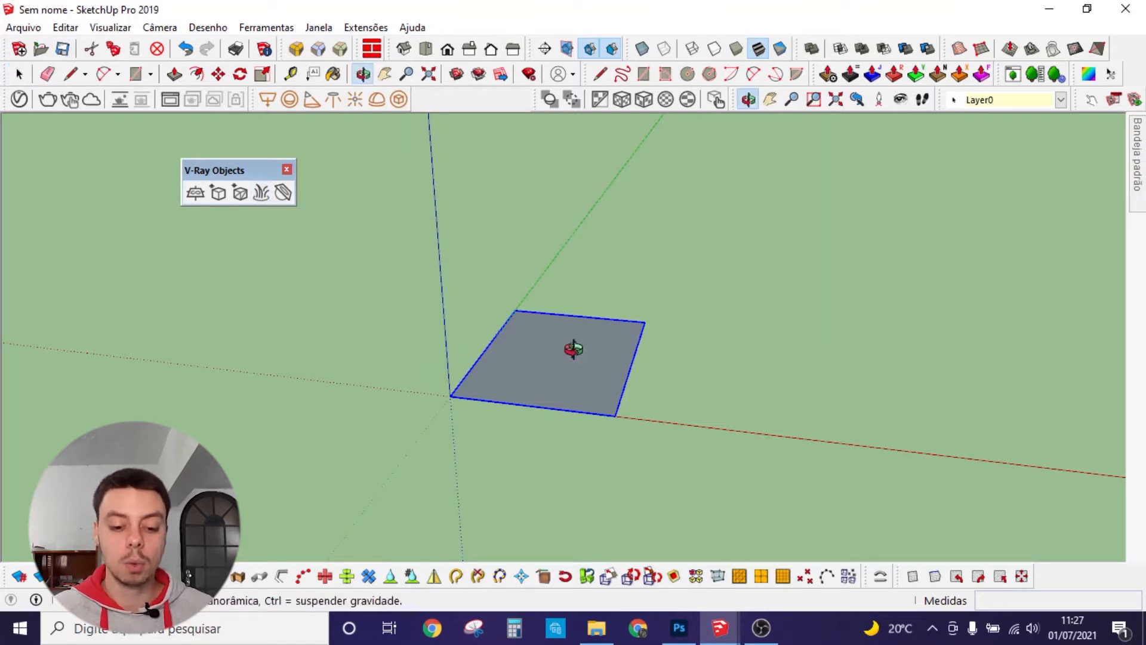
pyautogui.moveTo(572, 349); pyautogui.dragTo(571, 371, button='middle')
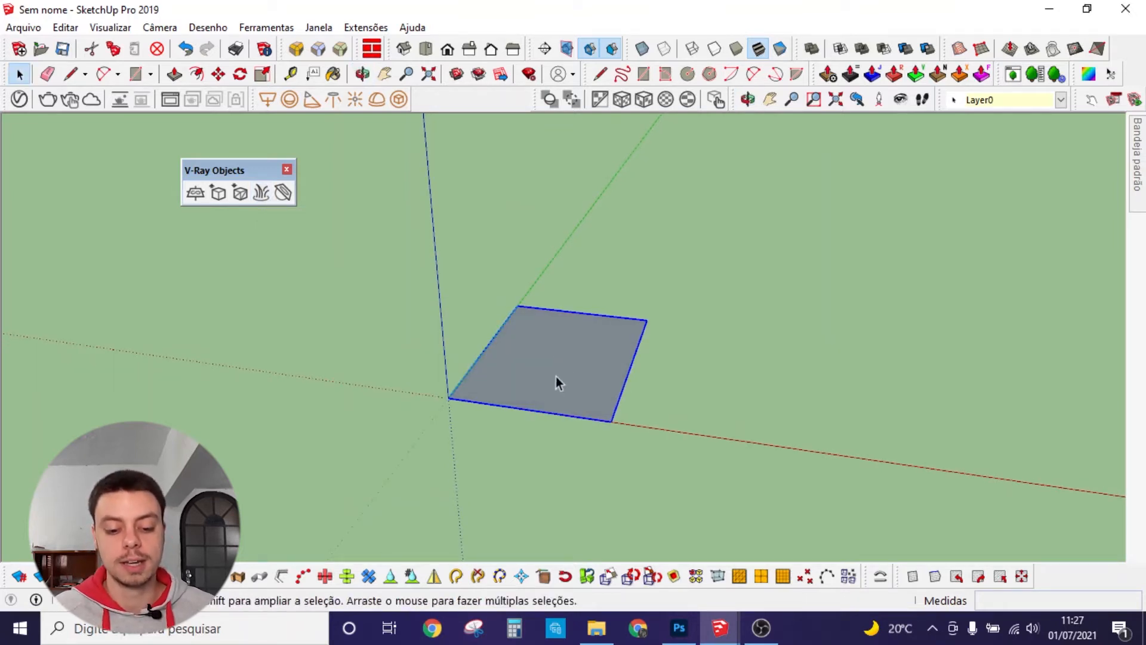
pyautogui.scroll(3, 586, 360)
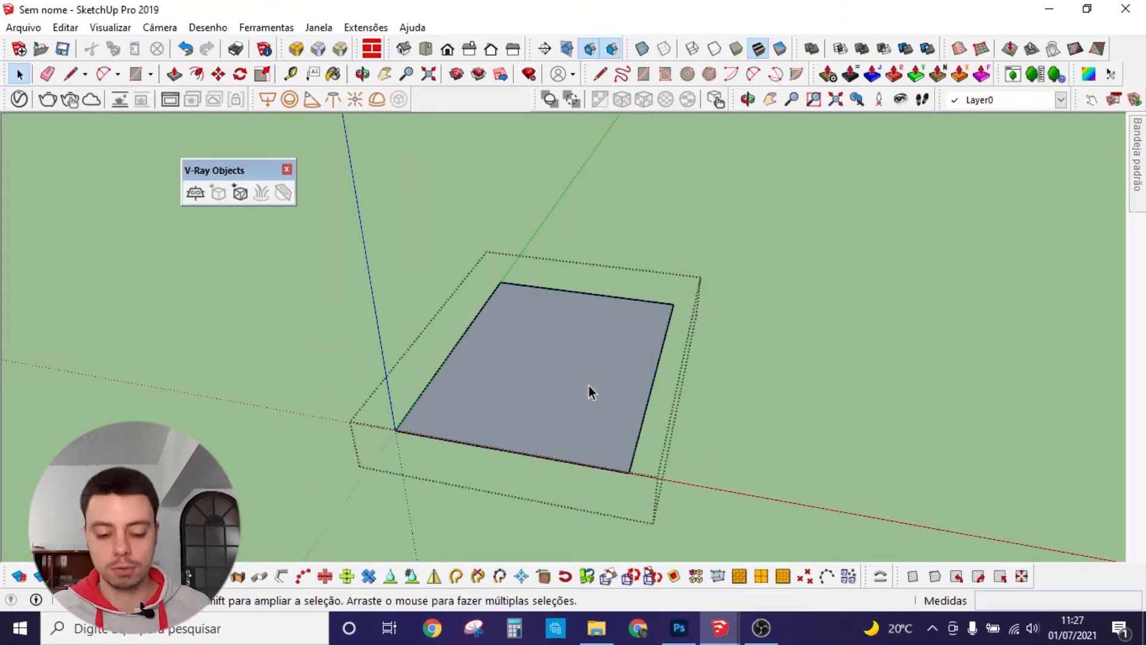
pyautogui.moveTo(586, 386); pyautogui.dragTo(580, 328, button='middle')
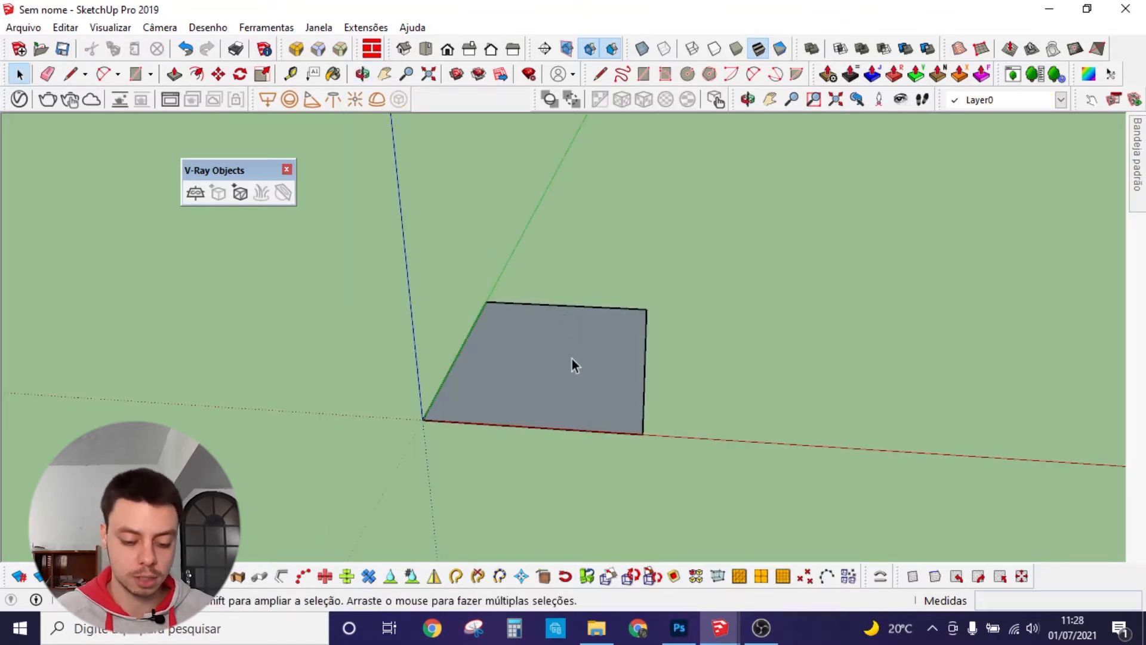
pyautogui.doubleClick(544, 359)
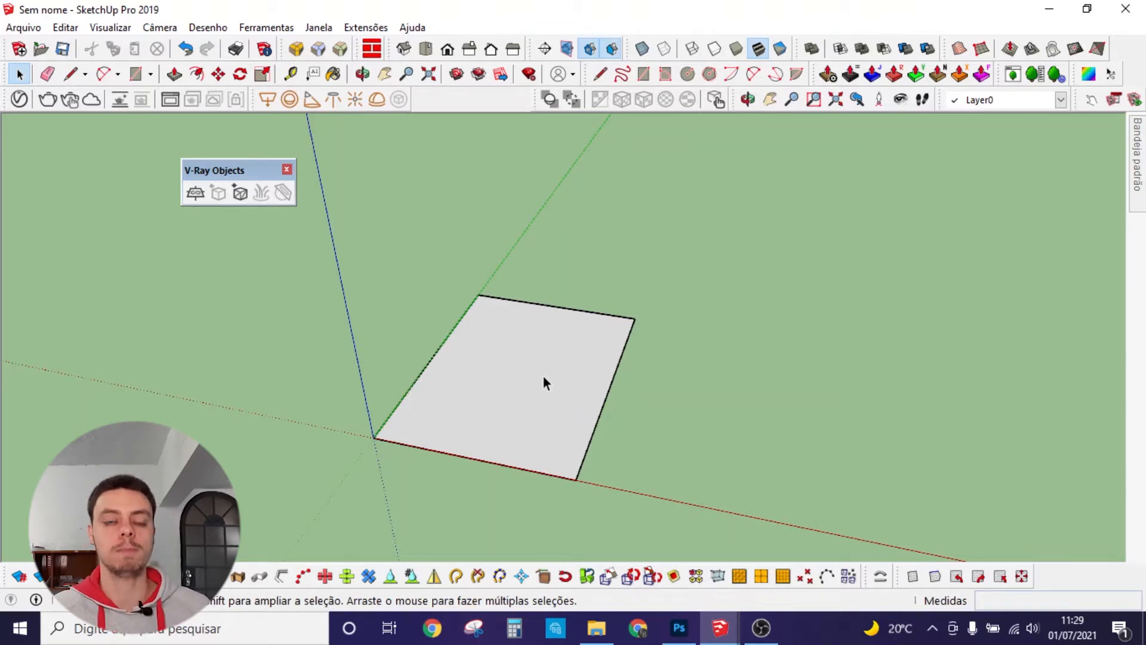
# - Open the V-Ray Asset Editor, expand its material library and show the Ground category
pyautogui.moveTo(521, 434); pyautogui.dragTo(536, 401, button='middle')
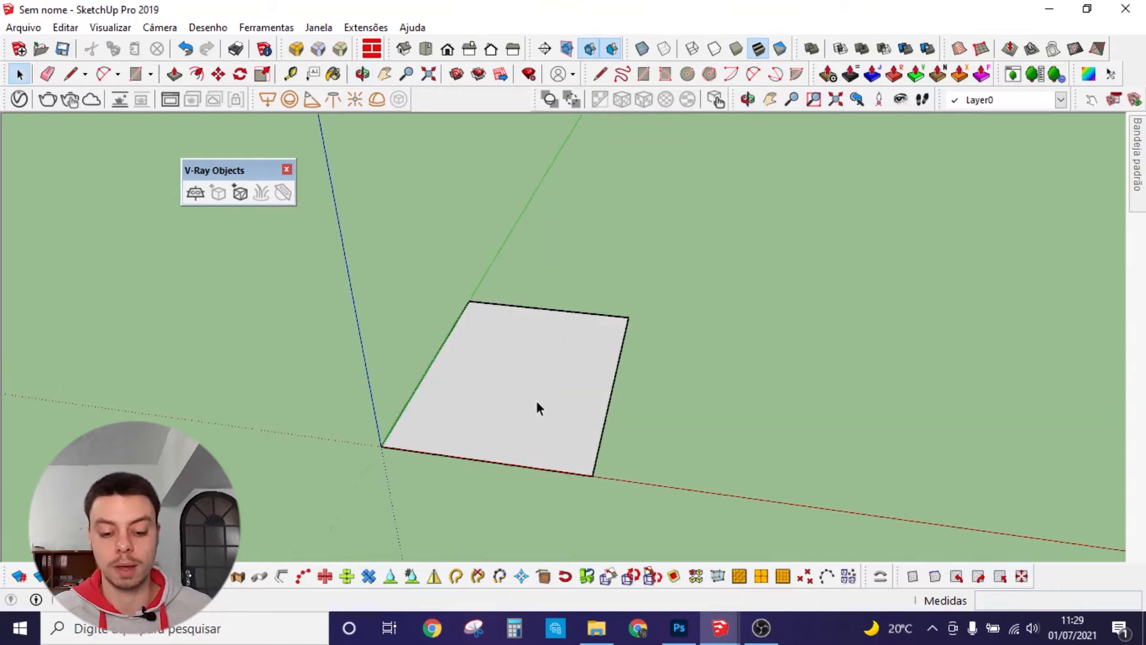
pyautogui.click(19, 99)
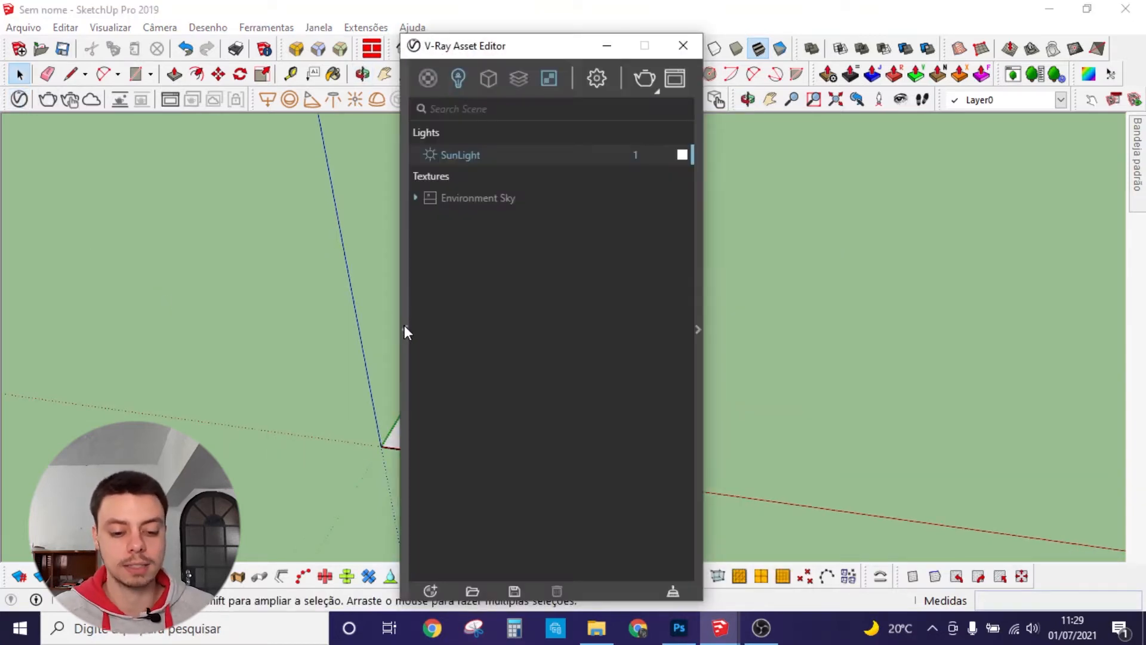
pyautogui.moveTo(402, 328); pyautogui.dragTo(66, 331)
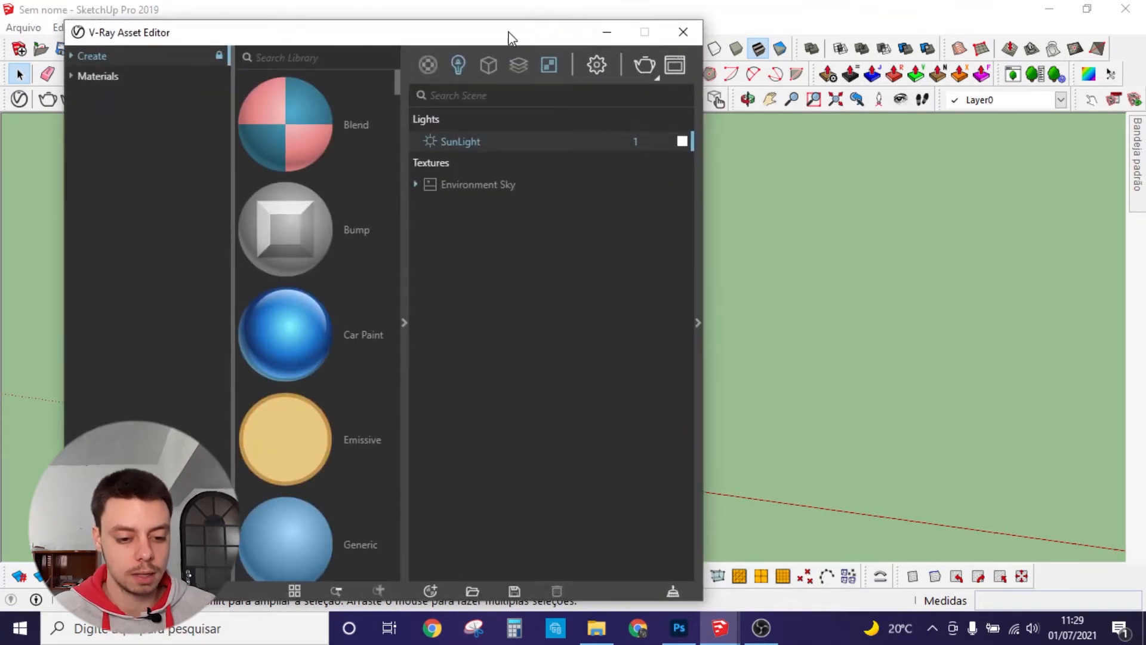
pyautogui.moveTo(488, 45); pyautogui.dragTo(672, 45)
pyautogui.click(280, 89)
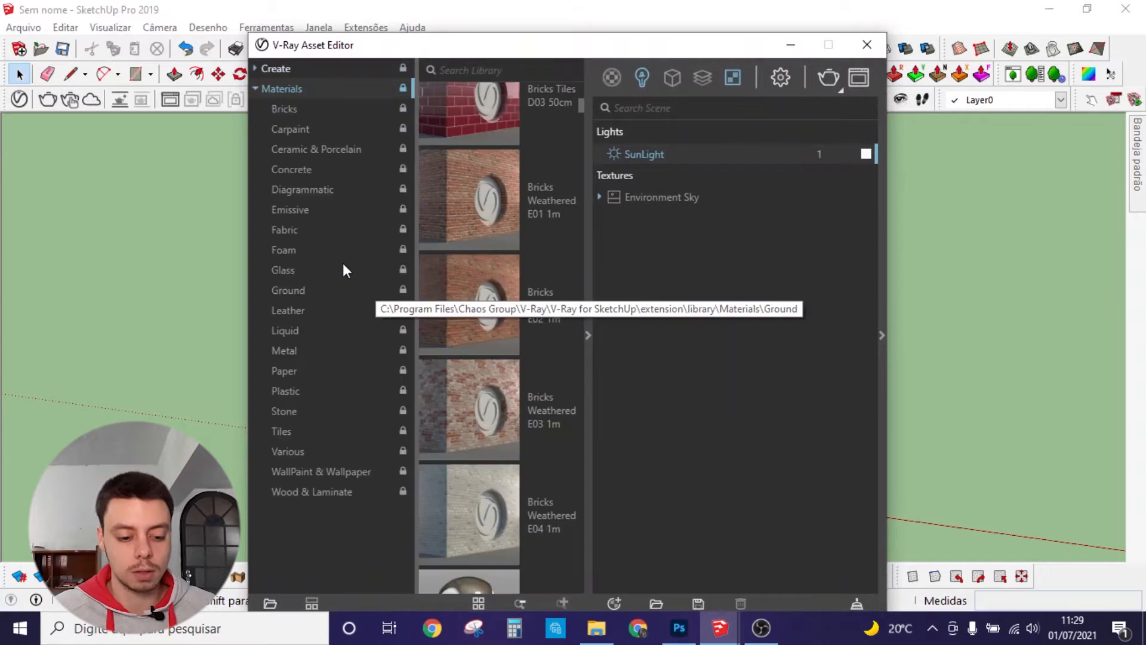
pyautogui.click(292, 292)
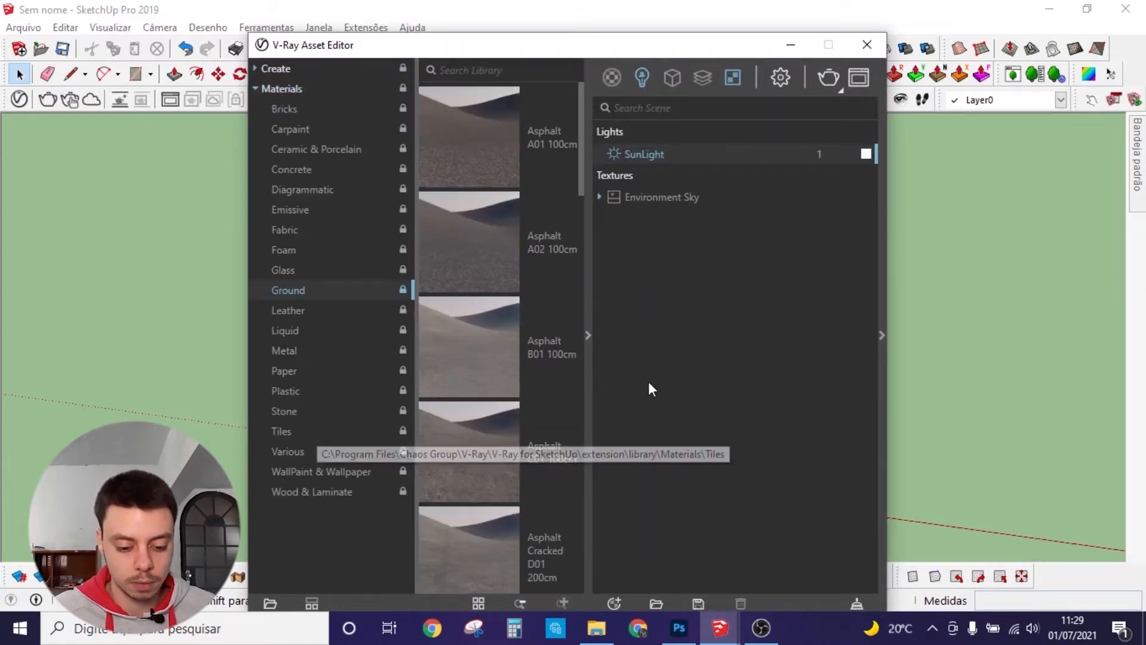
# - Add the Grass C 200cm library material to the scene and move the editor window clear of the rectangle
pyautogui.scroll(-10, 503, 425)
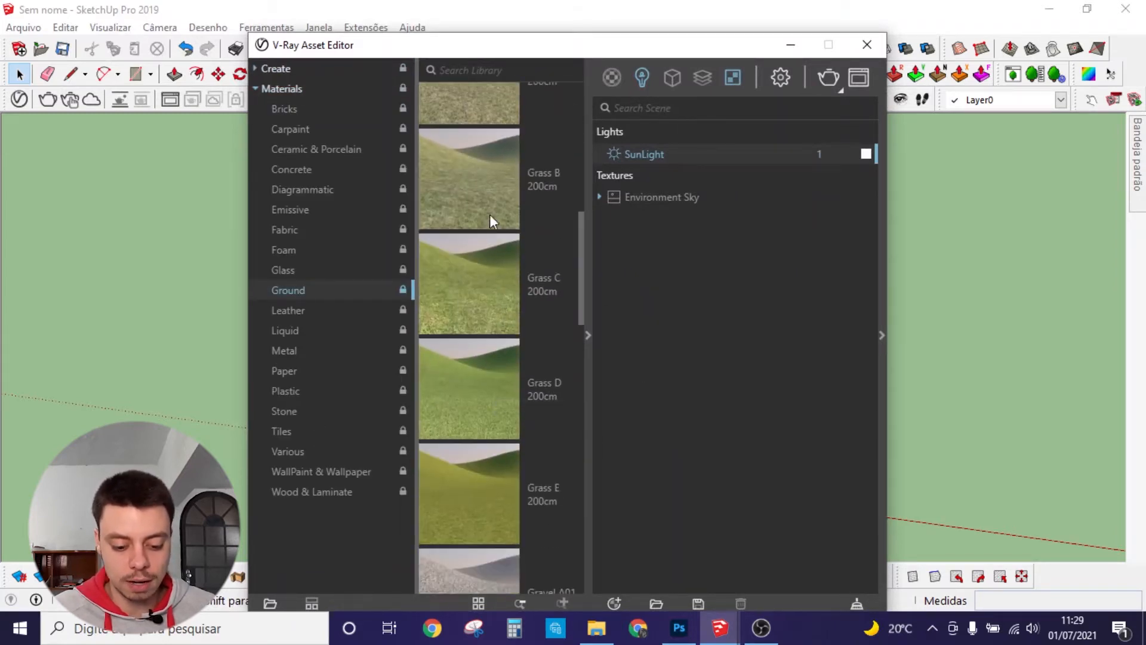
pyautogui.scroll(2, 481, 450)
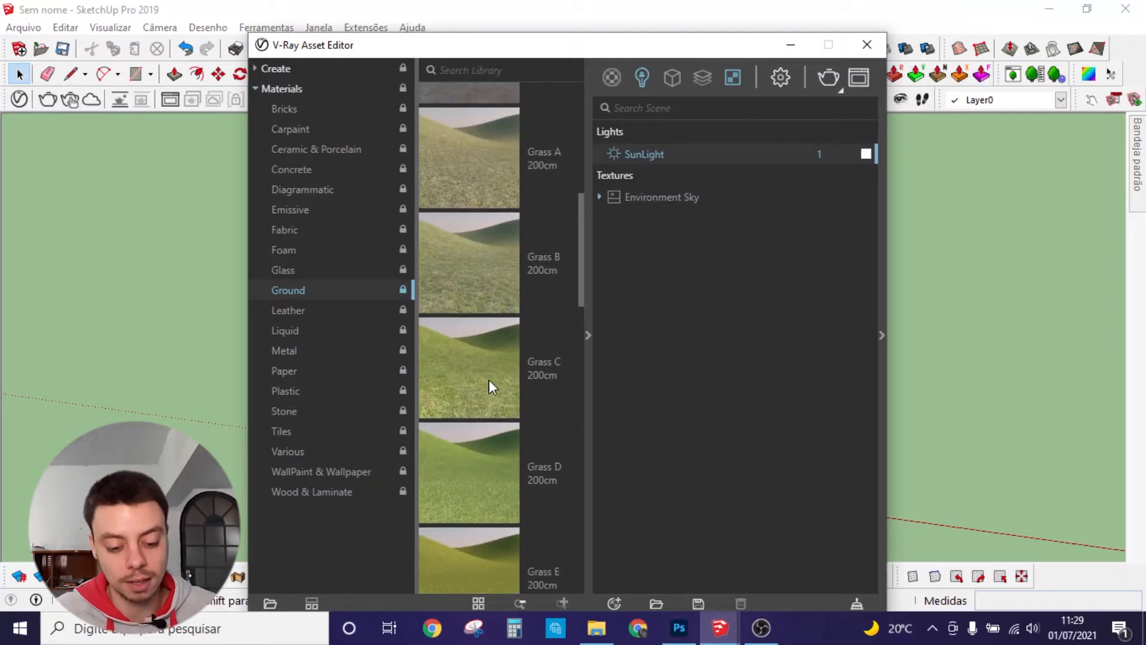
pyautogui.moveTo(566, 47); pyautogui.dragTo(627, 14)
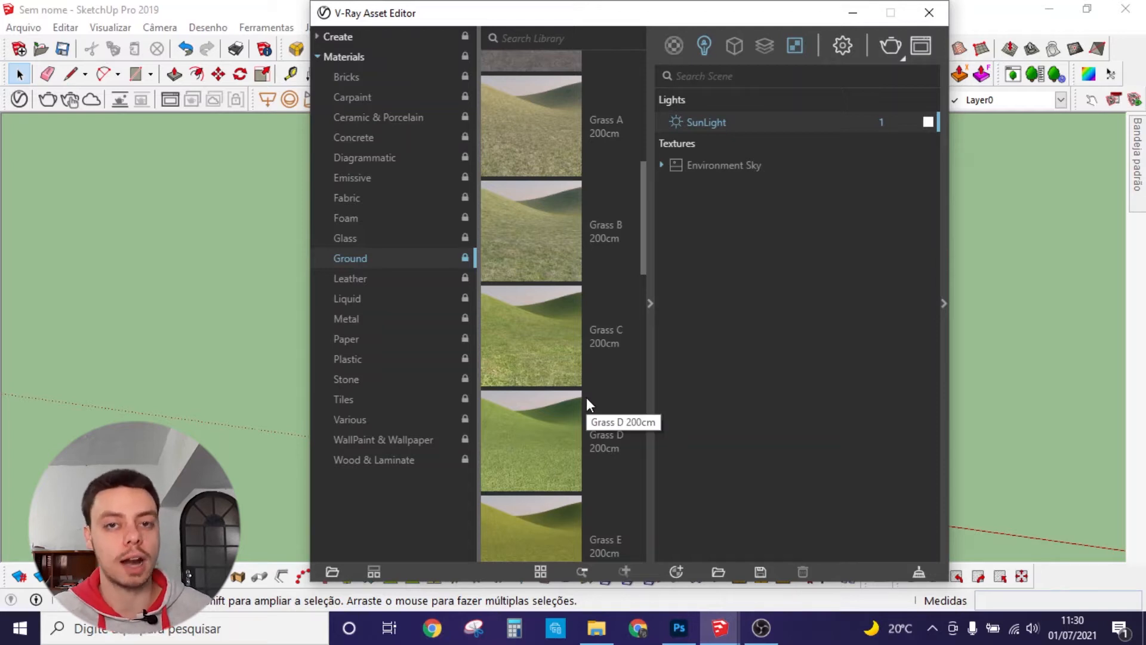
pyautogui.moveTo(528, 335); pyautogui.dragTo(772, 261)
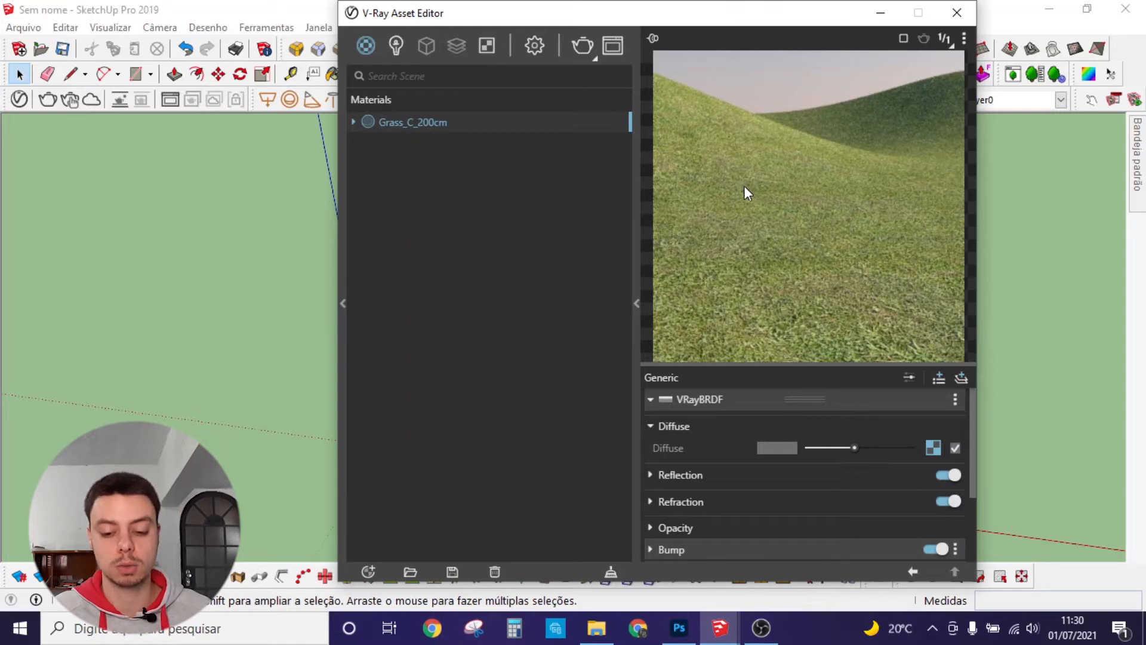
pyautogui.moveTo(723, 17); pyautogui.dragTo(866, 17)
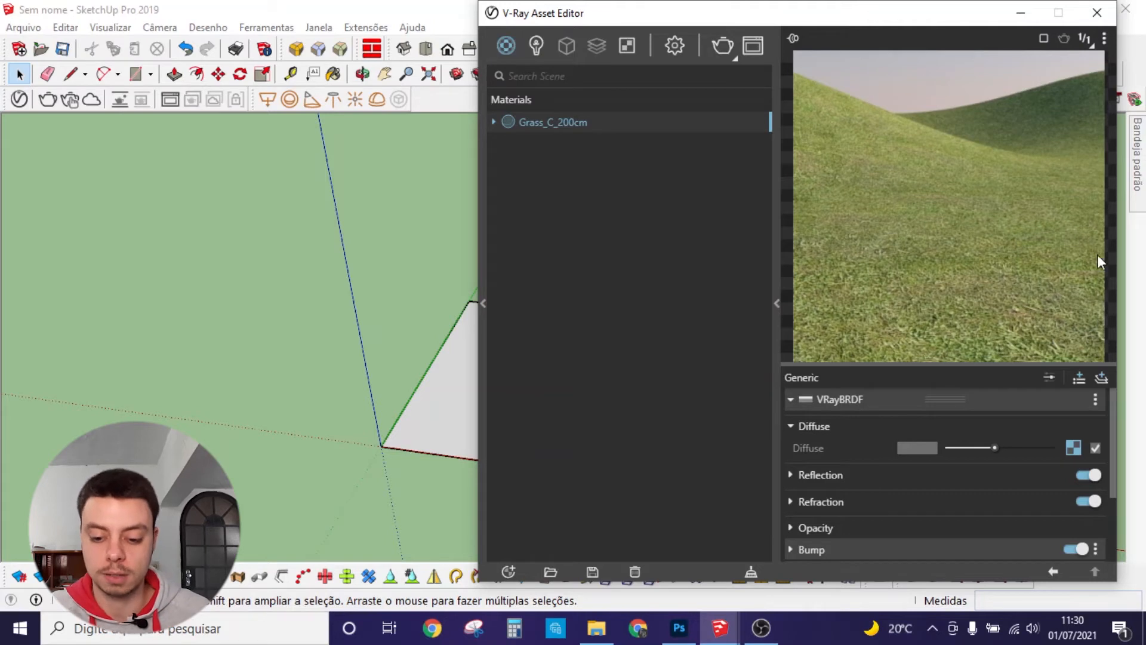
pyautogui.moveTo(883, 18)
pyautogui.mouseDown()
pyautogui.moveTo(1072, 5)
pyautogui.moveTo(1071, 16)
pyautogui.mouseUp()
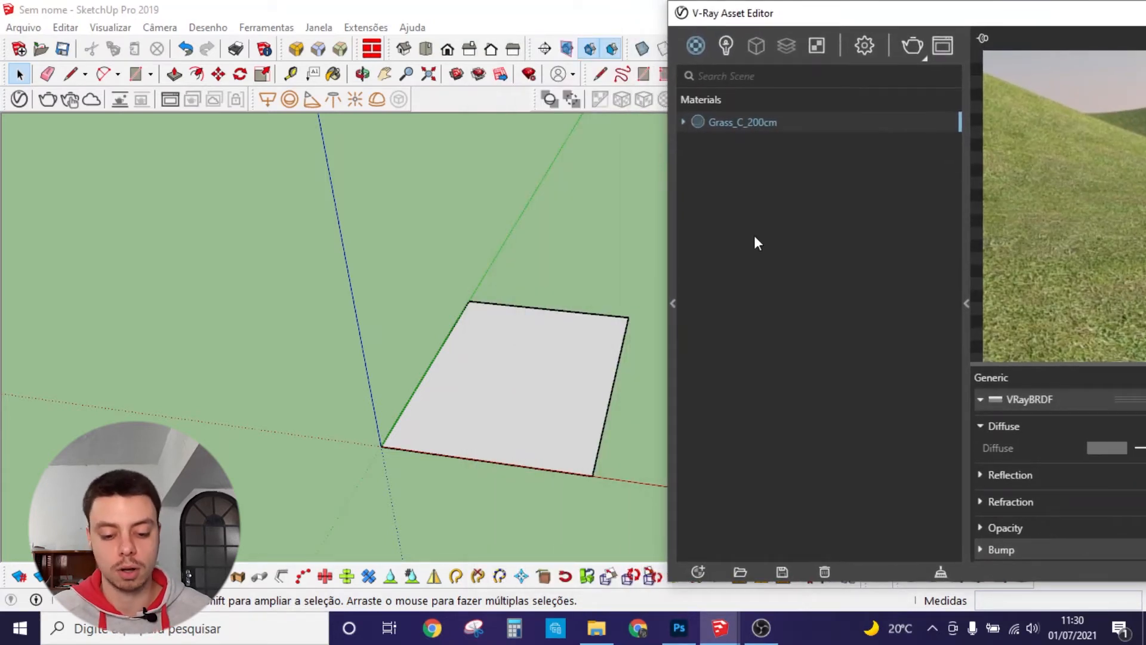
# - Apply the Grass_C_200cm material to the face inside the rectangle's group
pyautogui.click(518, 390)
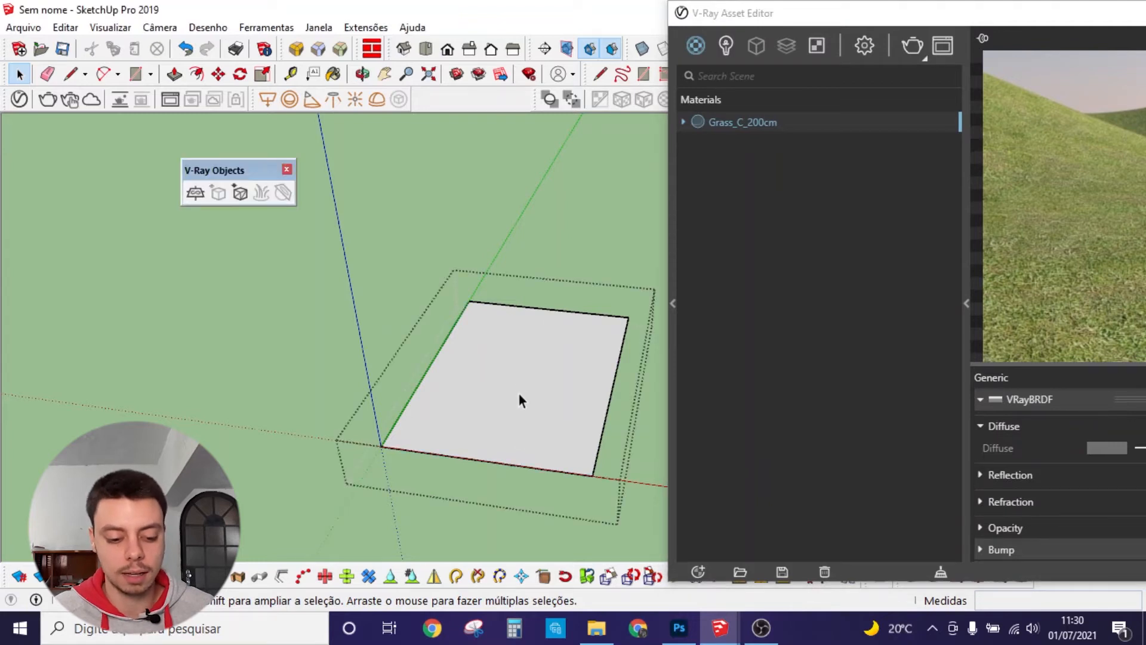
pyautogui.rightClick(743, 124)
pyautogui.click(799, 160)
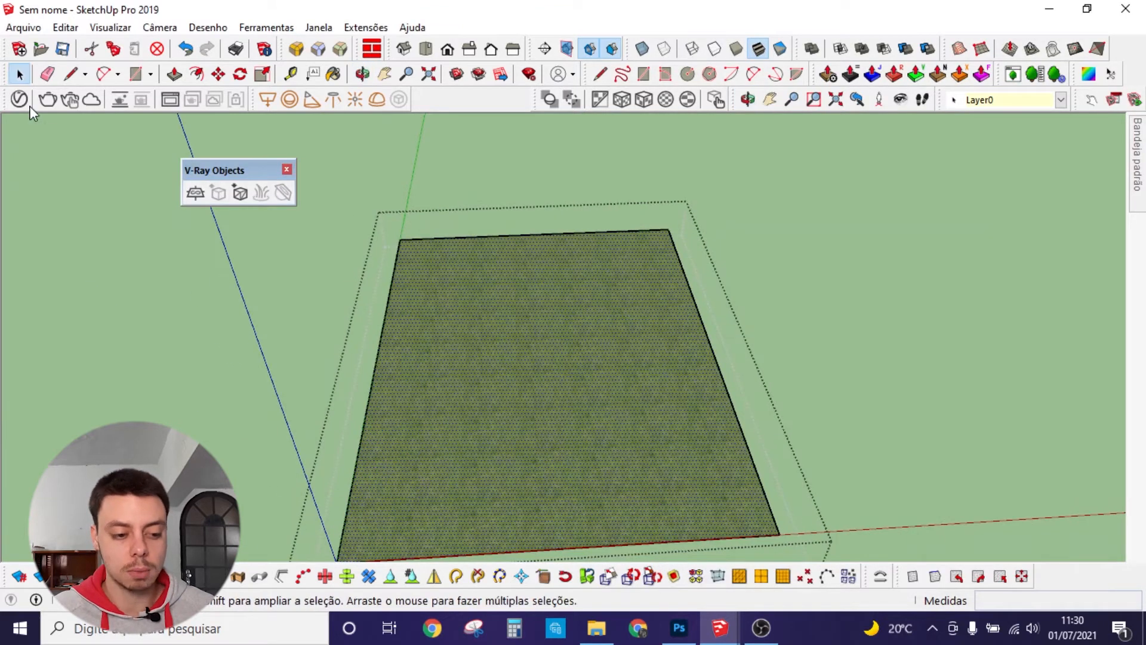
# - Set the texture size of the Grass_C_200cm material to 200 cm
pyautogui.click(27, 108)
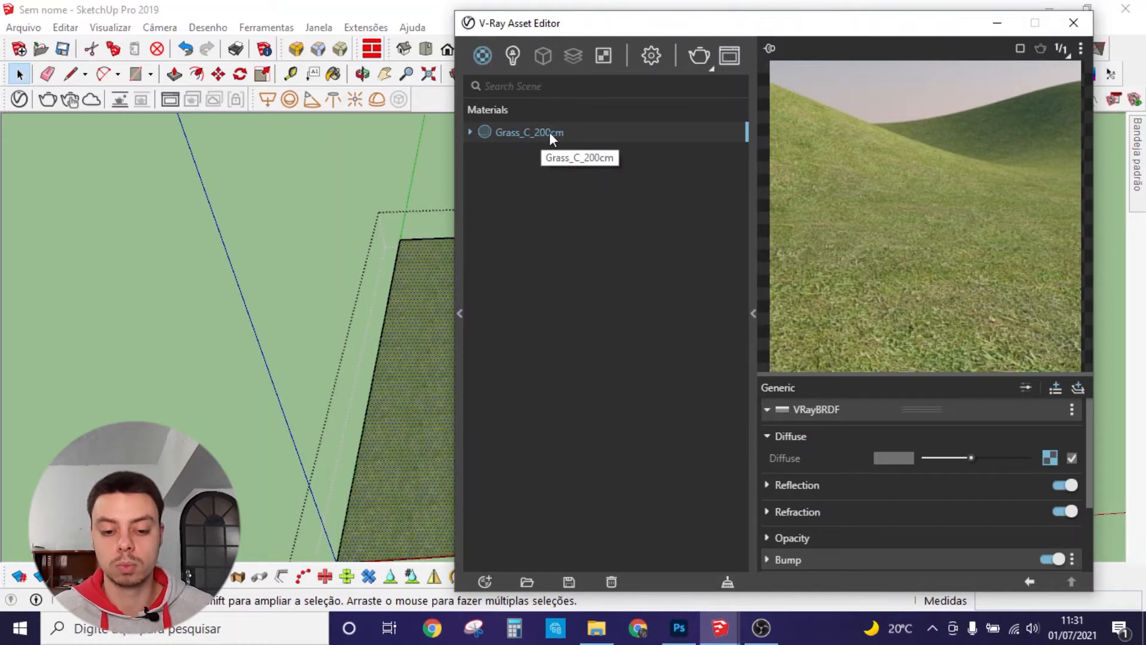
pyautogui.click(996, 23)
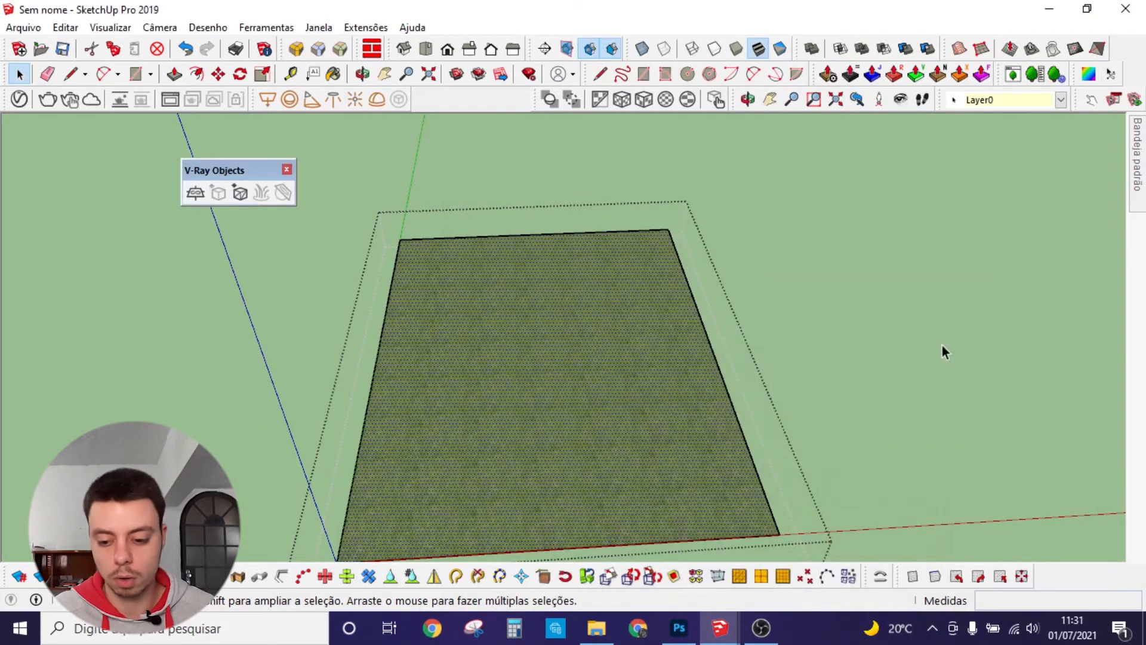
pyautogui.moveTo(1140, 186)
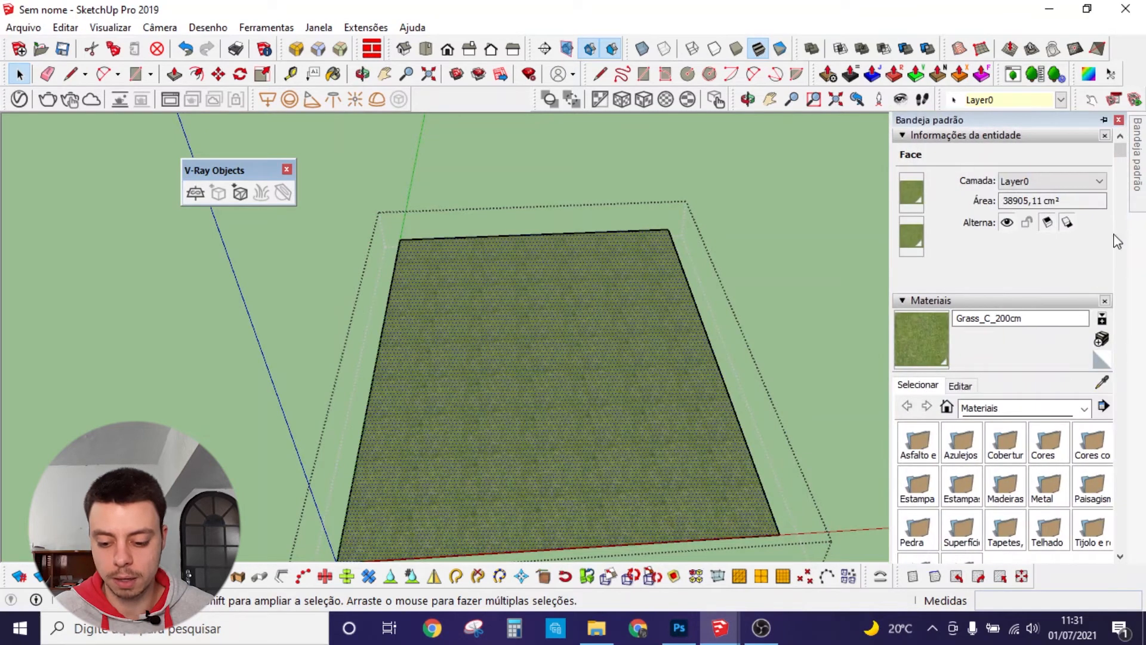
pyautogui.click(961, 384)
pyautogui.scroll(-3, 983, 454)
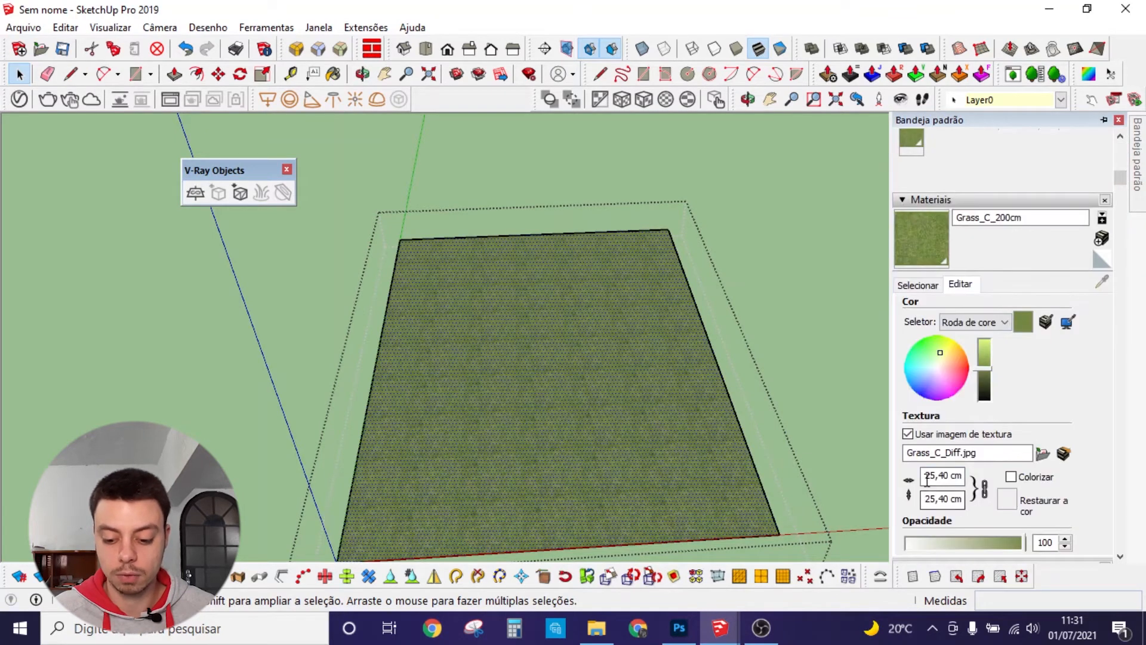
pyautogui.doubleClick(956, 475)
pyautogui.write('200')
pyautogui.press('Return')
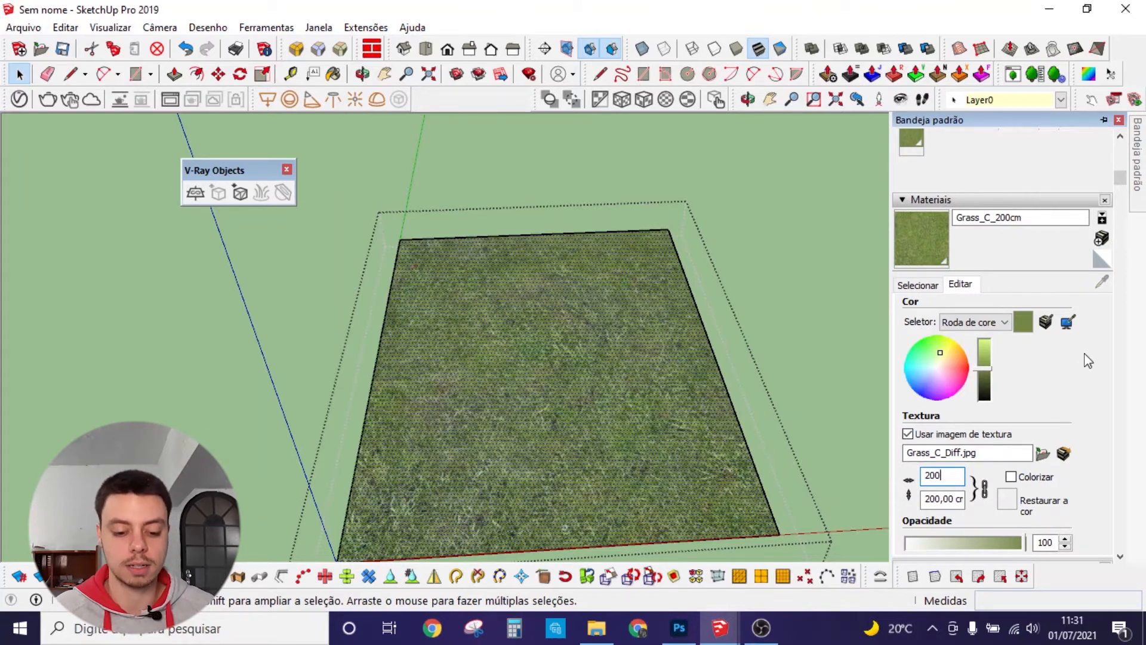
# - Leave the group and examine the scale of the grass texture on the rectangle from several angles, up close and from afar
pyautogui.click(794, 224)
pyautogui.moveTo(629, 373); pyautogui.dragTo(422, 478, button='middle')
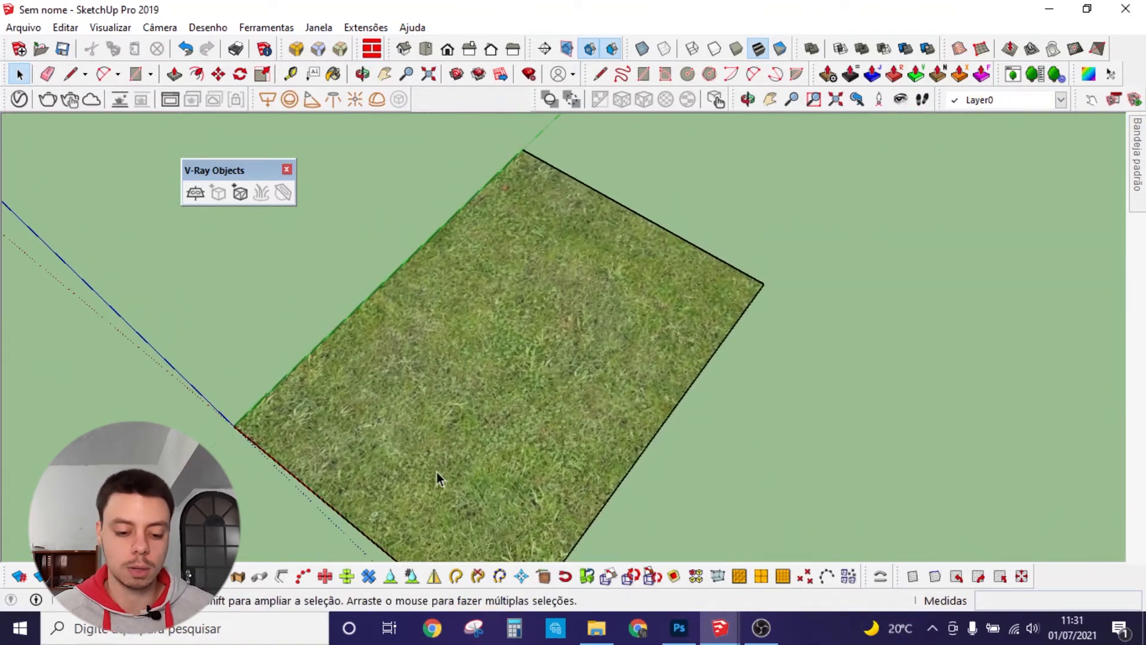
pyautogui.scroll(3, 513, 397)
pyautogui.scroll(2, 513, 397)
pyautogui.moveTo(513, 397); pyautogui.dragTo(659, 293, button='middle')
pyautogui.scroll(2, 576, 342)
pyautogui.moveTo(576, 341)
pyautogui.mouseDown(button='middle')
pyautogui.moveTo(392, 487)
pyautogui.moveTo(393, 422)
pyautogui.moveTo(704, 328)
pyautogui.mouseUp(button='middle')
pyautogui.scroll(-7, 645, 335)
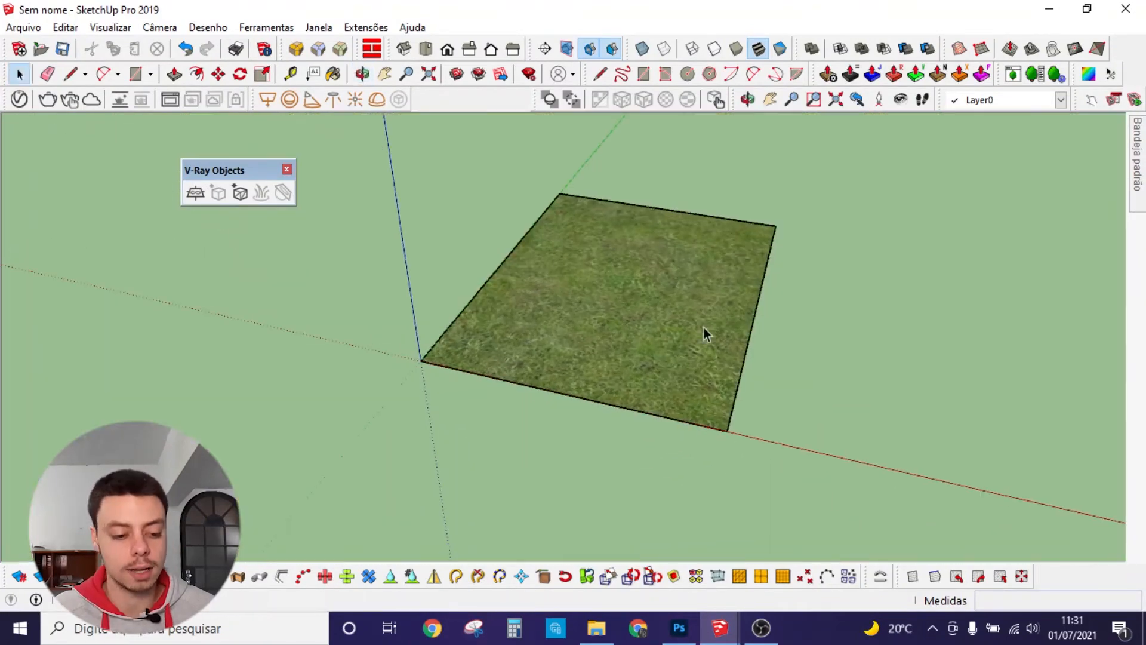
# - Open the reflection settings of Grass_C_200cm in the V-Ray Asset Editor and raise the Reflection Color to white
pyautogui.click(19, 99)
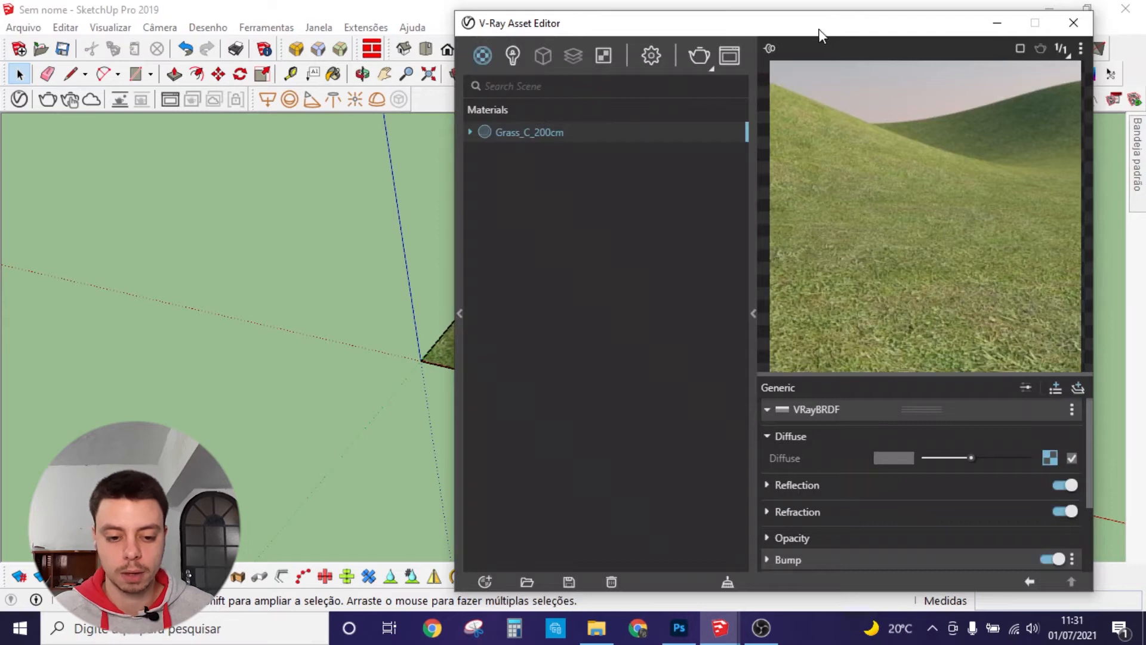
pyautogui.moveTo(819, 31); pyautogui.dragTo(675, 21)
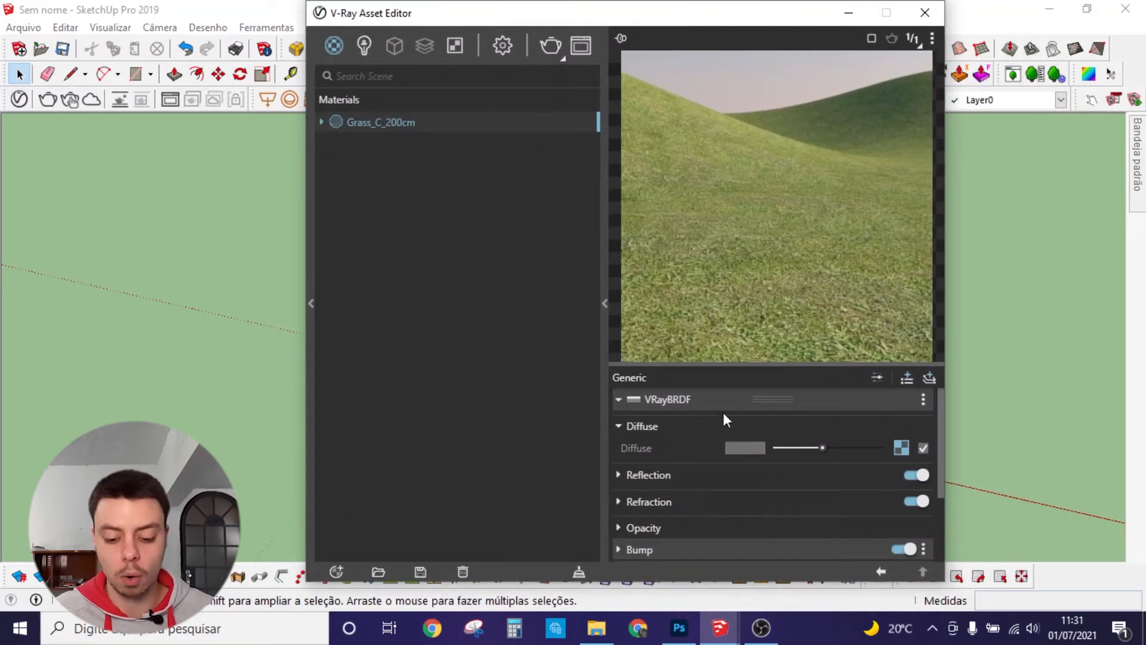
pyautogui.click(648, 479)
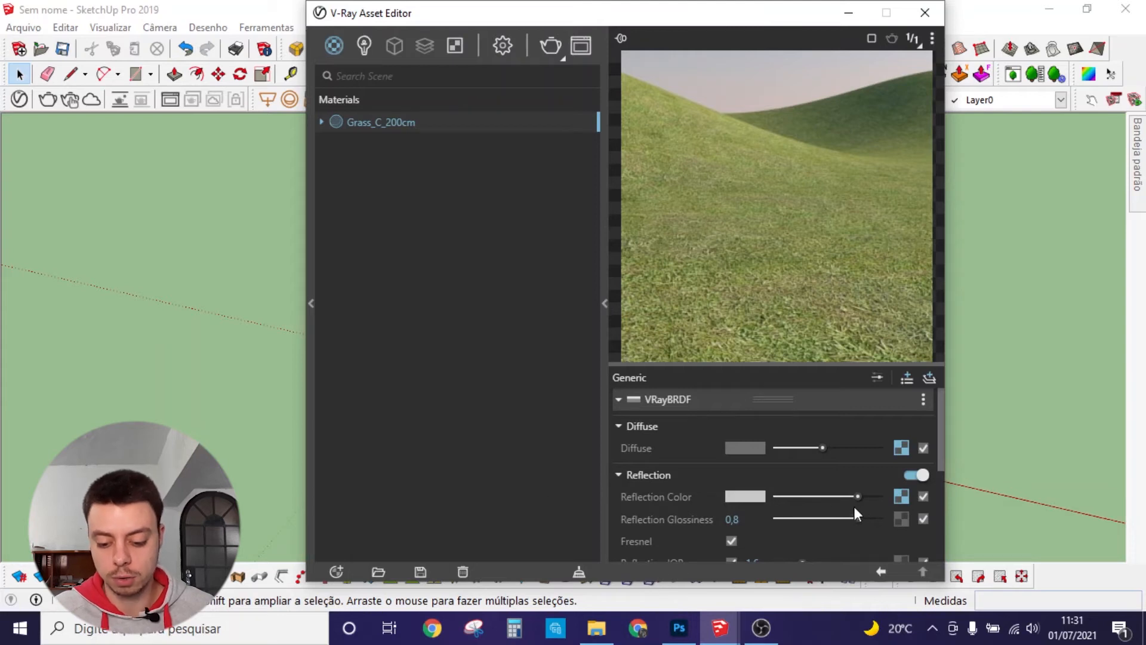
pyautogui.moveTo(857, 496); pyautogui.dragTo(896, 499)
# - In the Reflection Color map's Color Correction, set Contrast to 1.503 and Brightness to 0.098, and return to the material
pyautogui.click(901, 496)
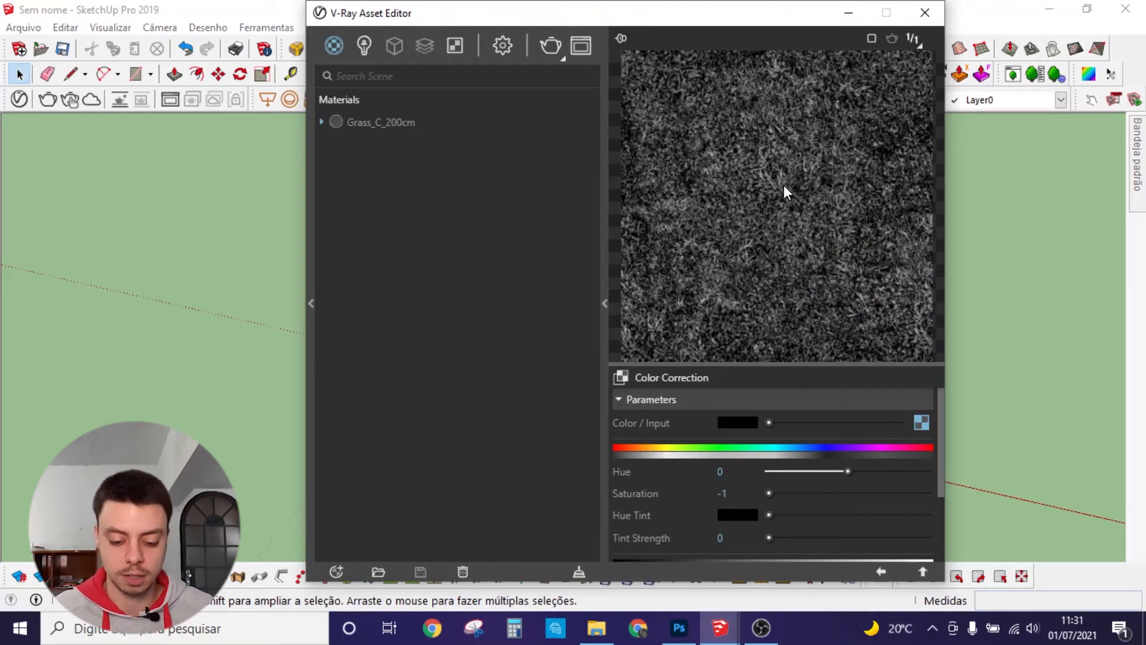
pyautogui.scroll(-3, 666, 473)
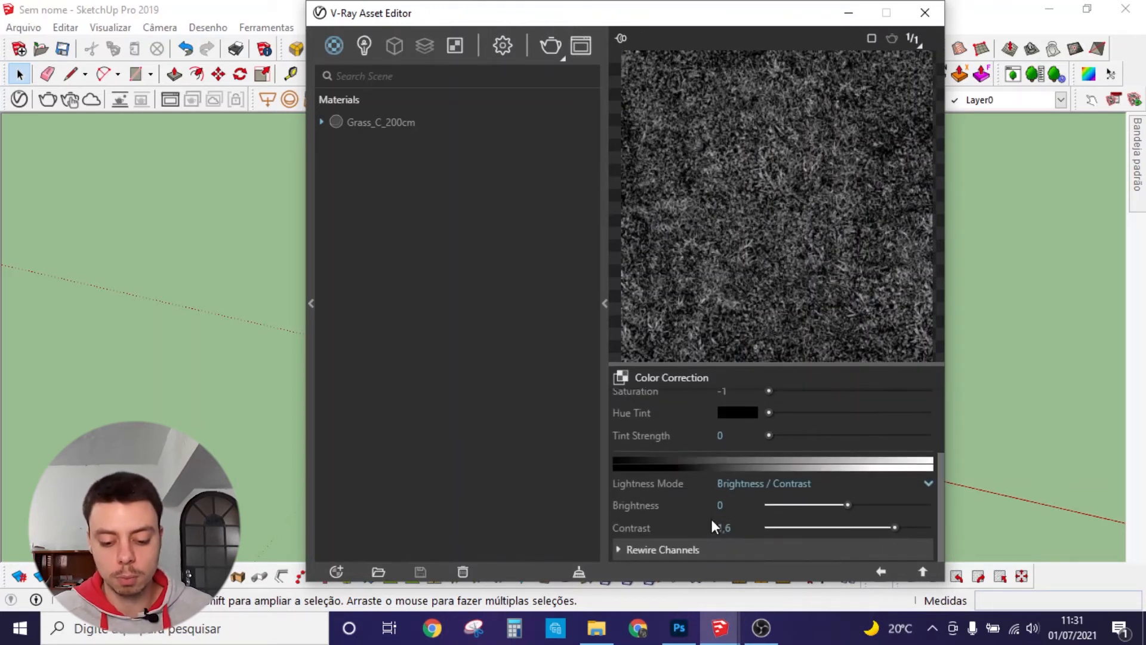
pyautogui.moveTo(893, 528); pyautogui.dragTo(887, 528)
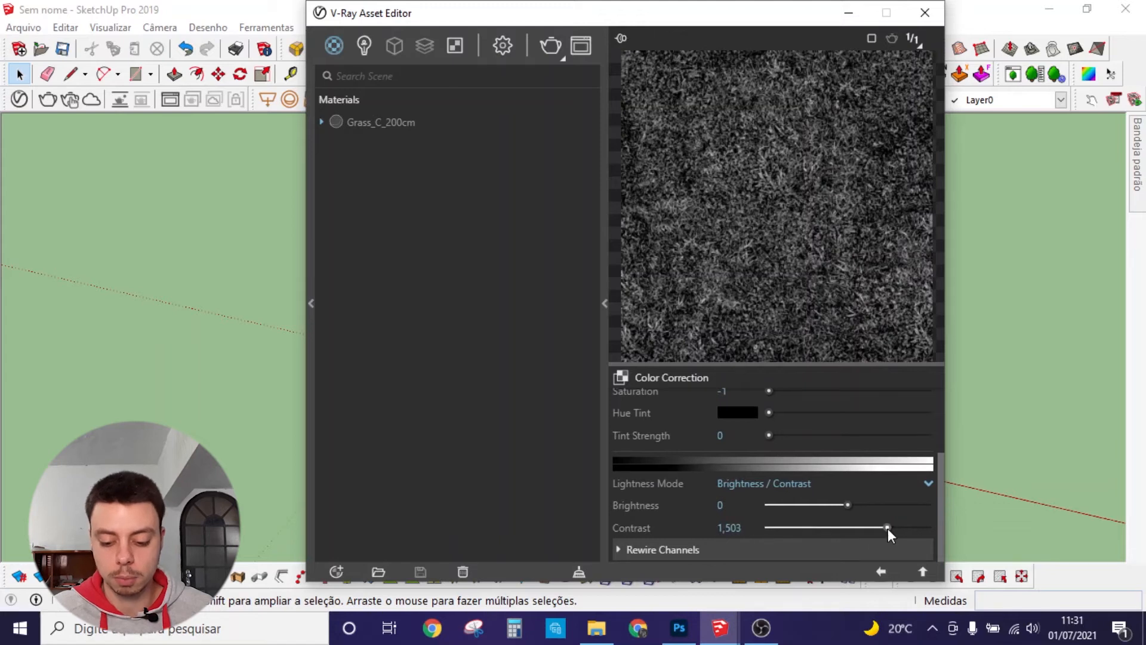
pyautogui.moveTo(848, 504); pyautogui.dragTo(855, 505)
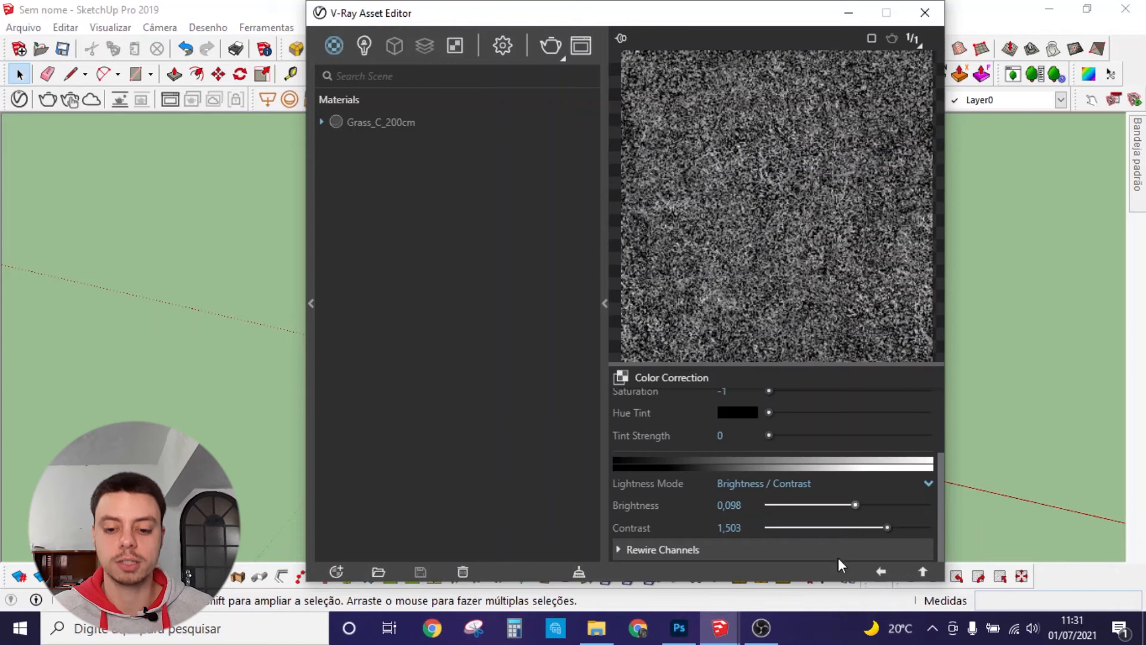
pyautogui.click(881, 572)
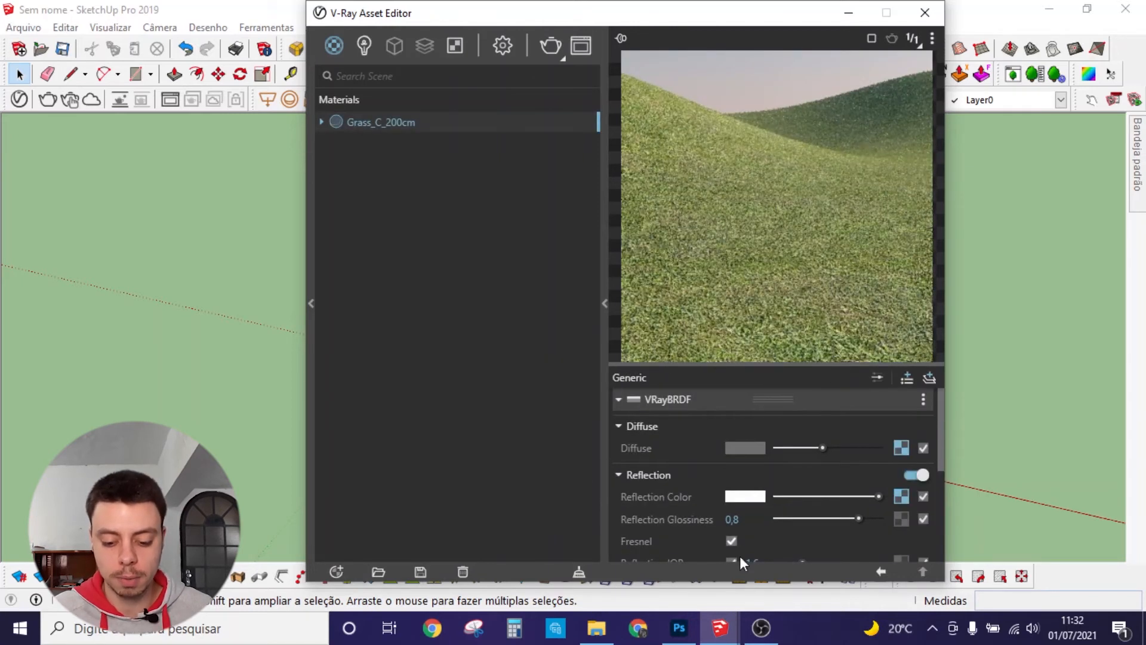
# - Review the Reflection Glossiness and Bump map settings of Grass_C_200cm, and return to the model
pyautogui.click(751, 518)
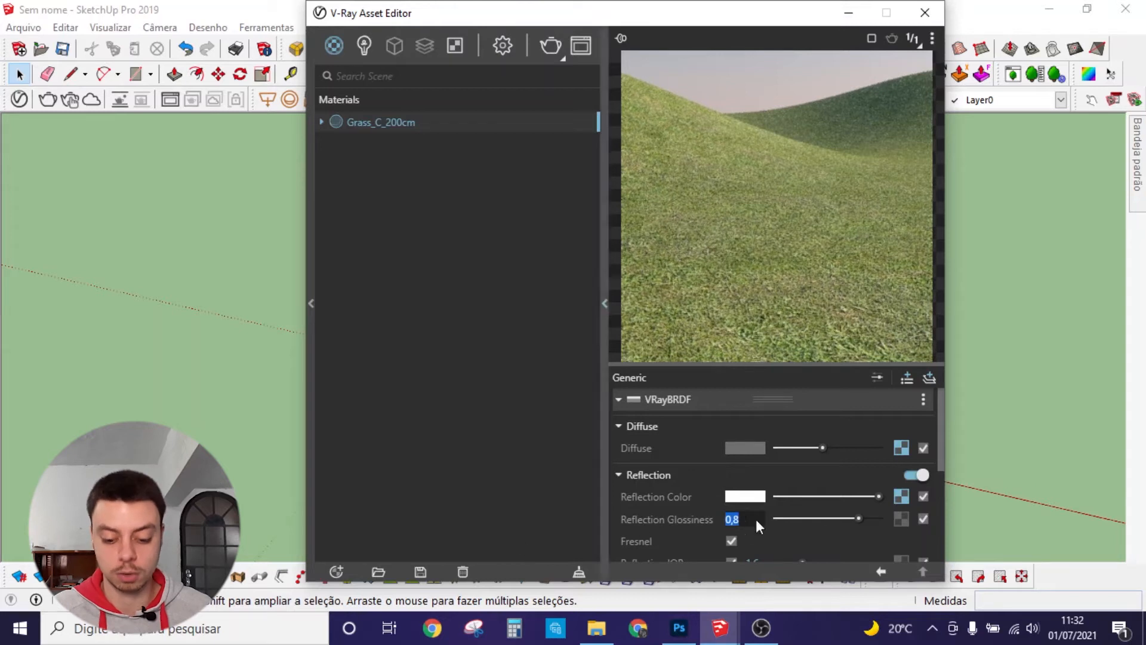
pyautogui.scroll(-5, 683, 489)
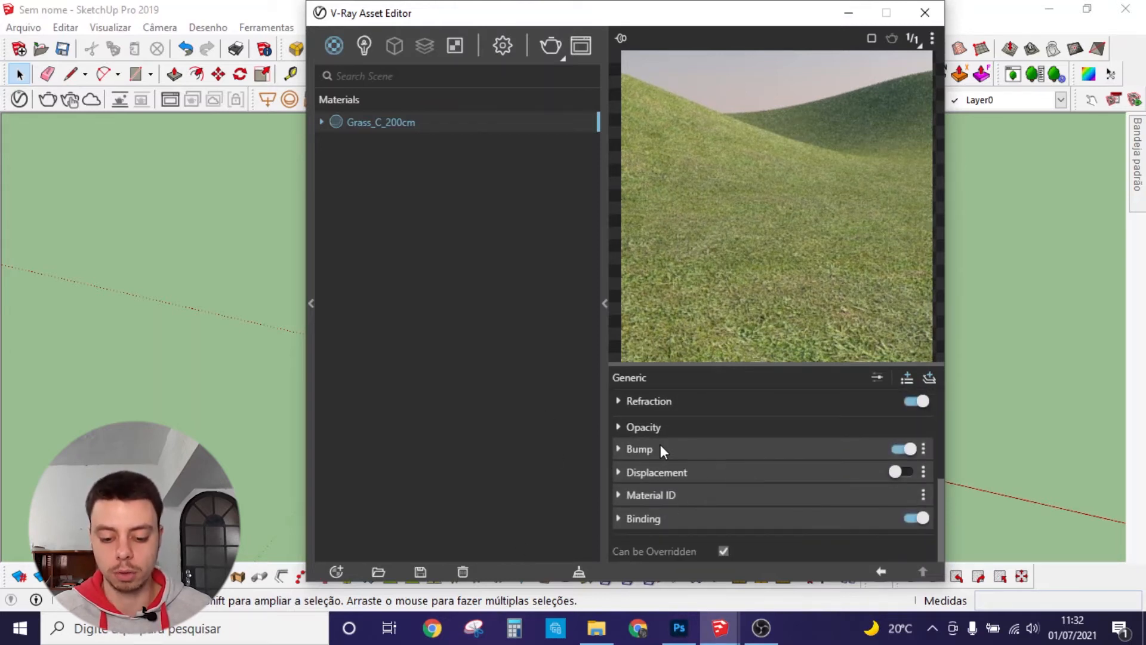
pyautogui.click(660, 447)
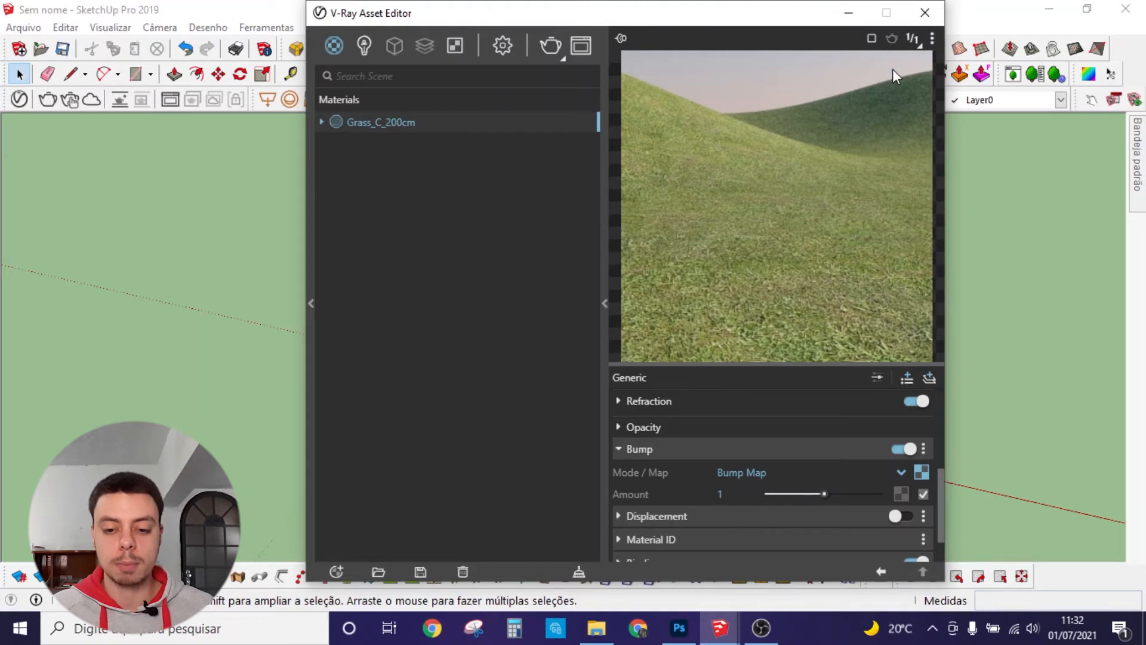
pyautogui.click(848, 13)
# - Select the grass rectangle group and add V-Ray Fur to it
pyautogui.moveTo(716, 306); pyautogui.dragTo(646, 353, button='middle')
pyautogui.doubleClick(654, 317)
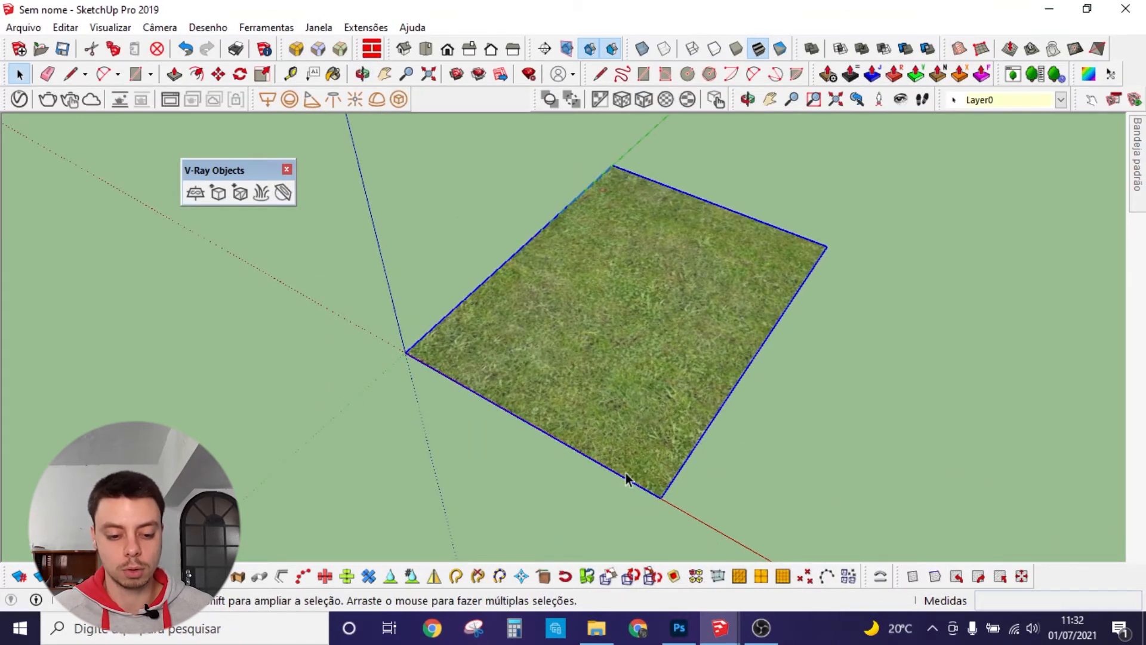
pyautogui.click(262, 193)
# - Shorten the grass rectangle by moving its back edge inward about 141 cm, and dock the V-Ray Objects toolbar with the others
pyautogui.moveTo(249, 417); pyautogui.dragTo(382, 303, button='middle')
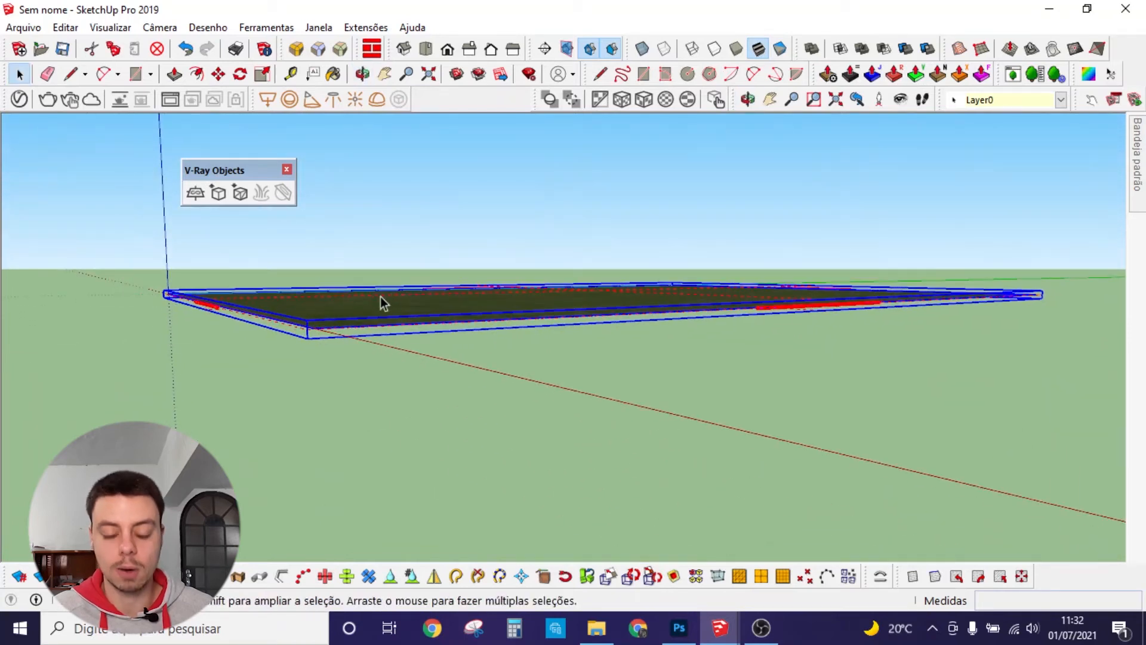
pyautogui.moveTo(357, 353); pyautogui.dragTo(494, 406, button='middle')
pyautogui.keyDown('shift'); pyautogui.moveTo(391, 266); pyautogui.dragTo(722, 437, button='middle'); pyautogui.keyUp('shift')
pyautogui.scroll(-3, 657, 361)
pyautogui.moveTo(657, 361); pyautogui.dragTo(671, 385, button='middle')
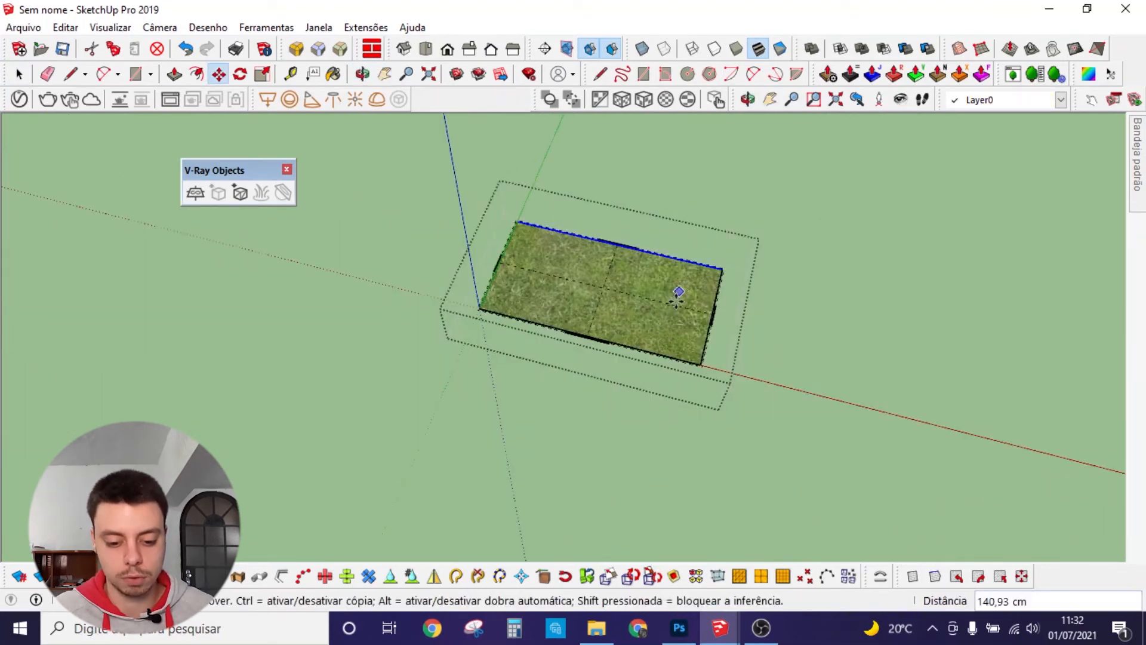
pyautogui.moveTo(679, 292); pyautogui.dragTo(689, 177, button='middle')
pyautogui.scroll(5, 660, 269)
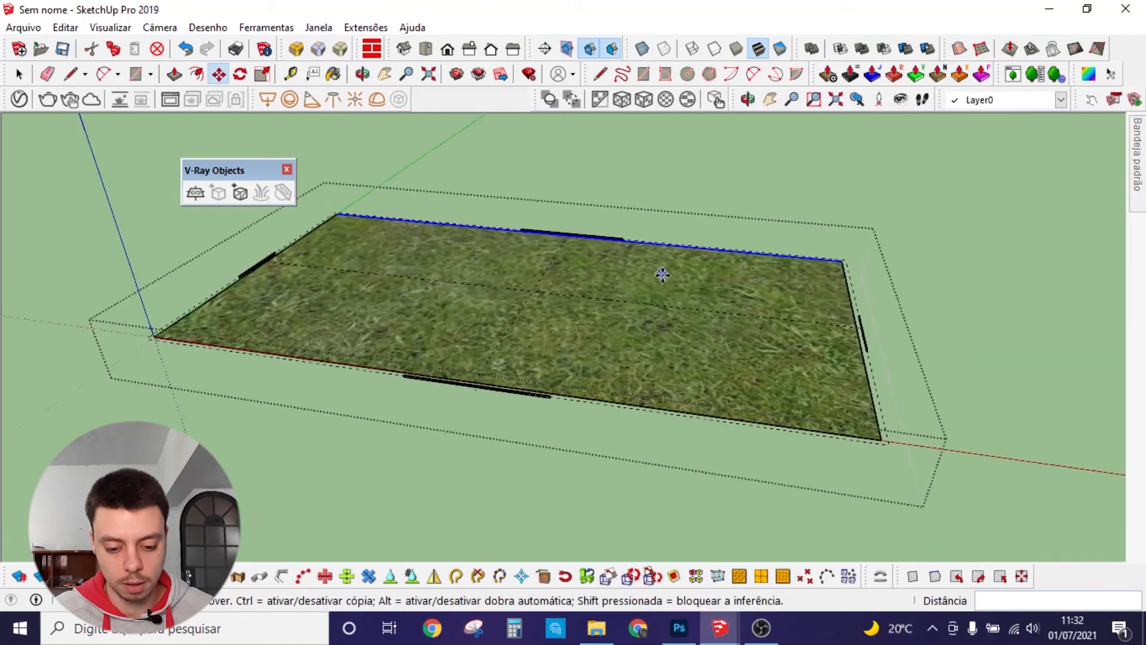
pyautogui.moveTo(256, 172); pyautogui.dragTo(460, 101)
# - Frame the grass up close, disable Progressive and enable Interactive in the render settings, and start the interactive render
pyautogui.moveTo(399, 300); pyautogui.dragTo(537, 409, button='middle')
pyautogui.scroll(-3, 618, 356)
pyautogui.moveTo(618, 355); pyautogui.dragTo(624, 363, button='middle')
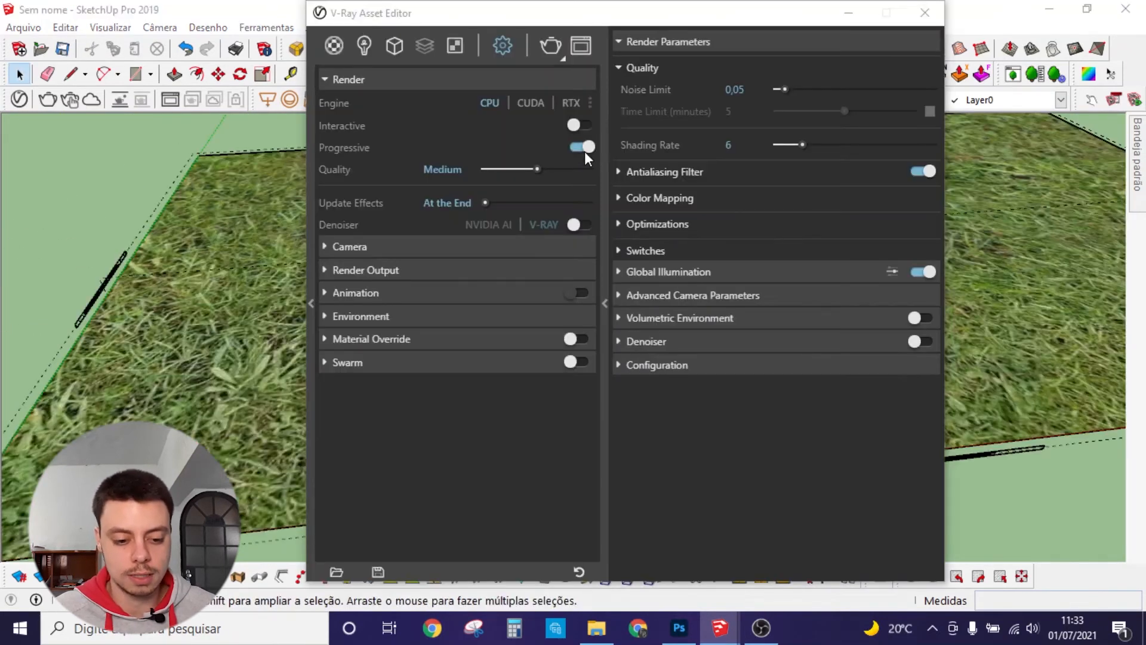
pyautogui.click(585, 152)
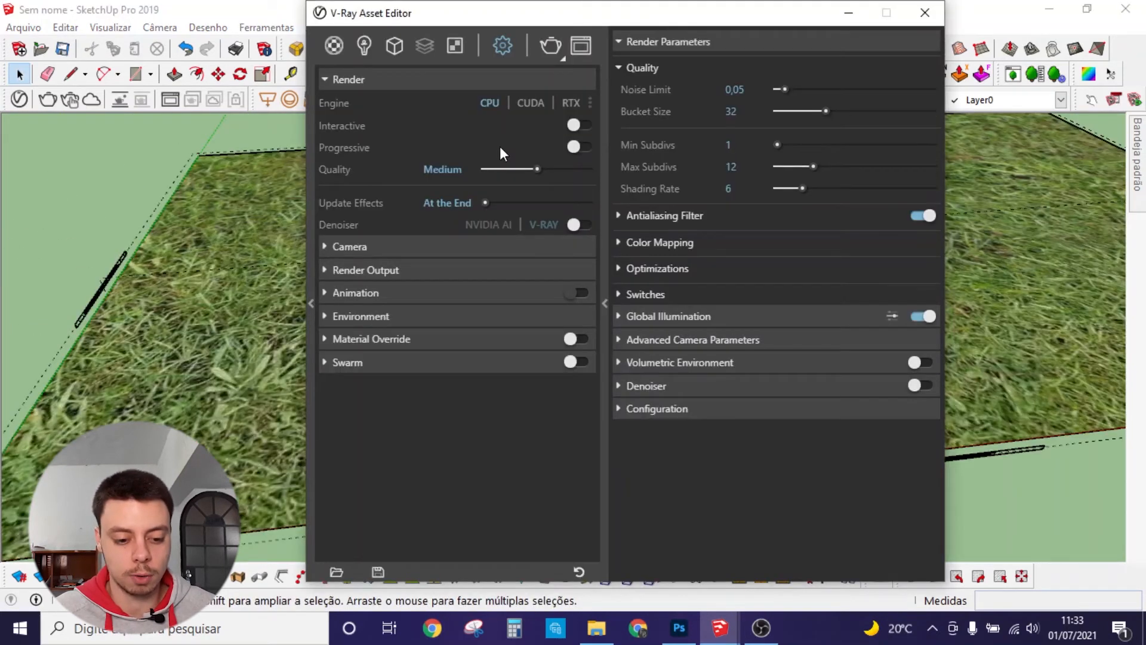
pyautogui.click(577, 124)
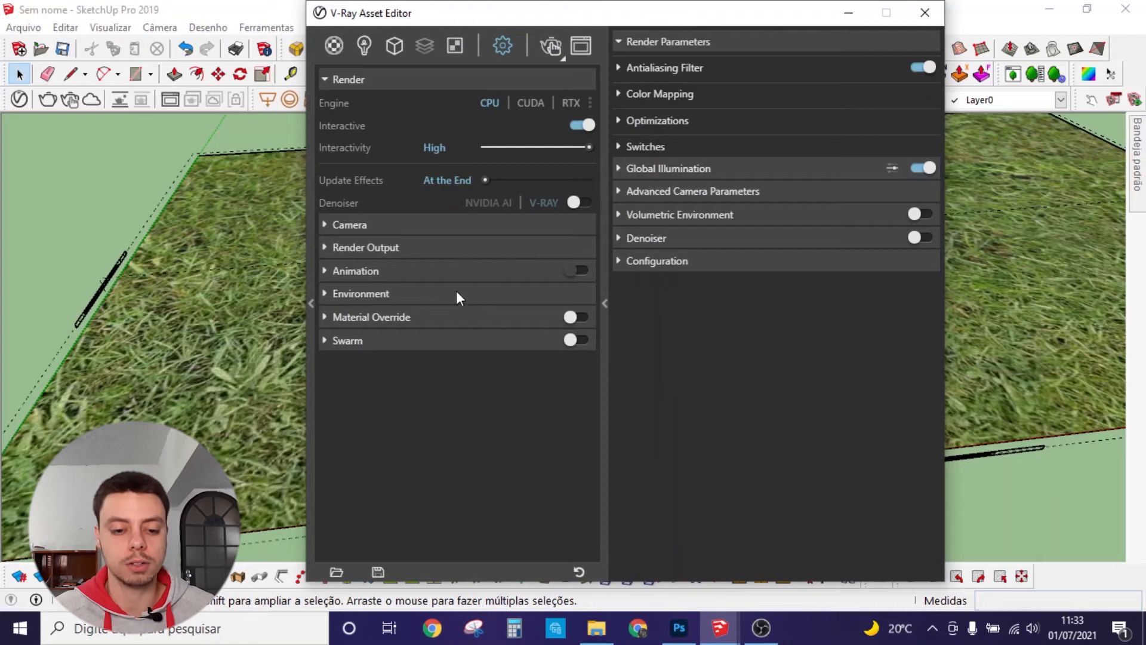
pyautogui.click(549, 47)
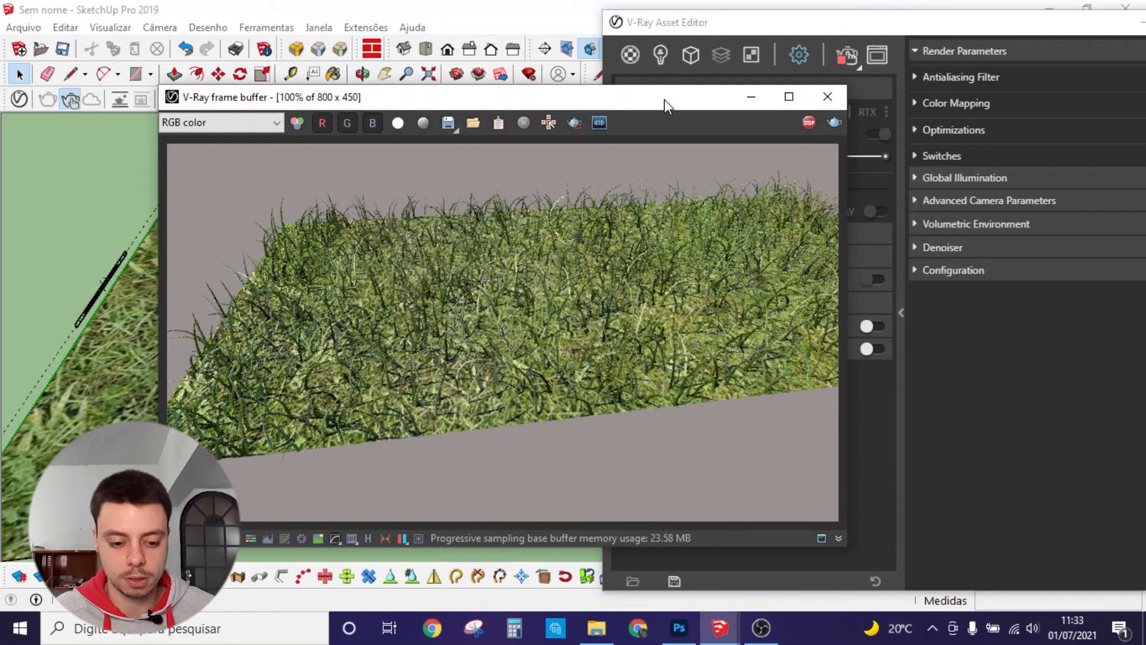
# - Arrange the V-Ray frame buffer and the Asset Editor side by side so the render and the settings are both visible
pyautogui.moveTo(666, 106); pyautogui.dragTo(605, 63)
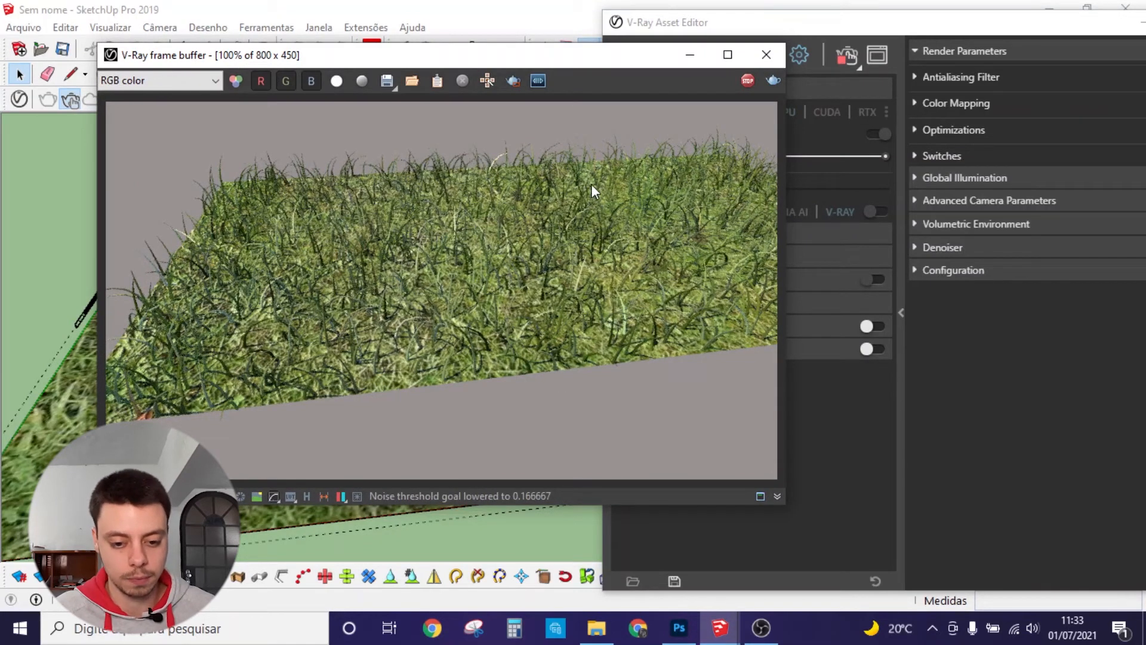
pyautogui.moveTo(602, 59); pyautogui.dragTo(524, 58)
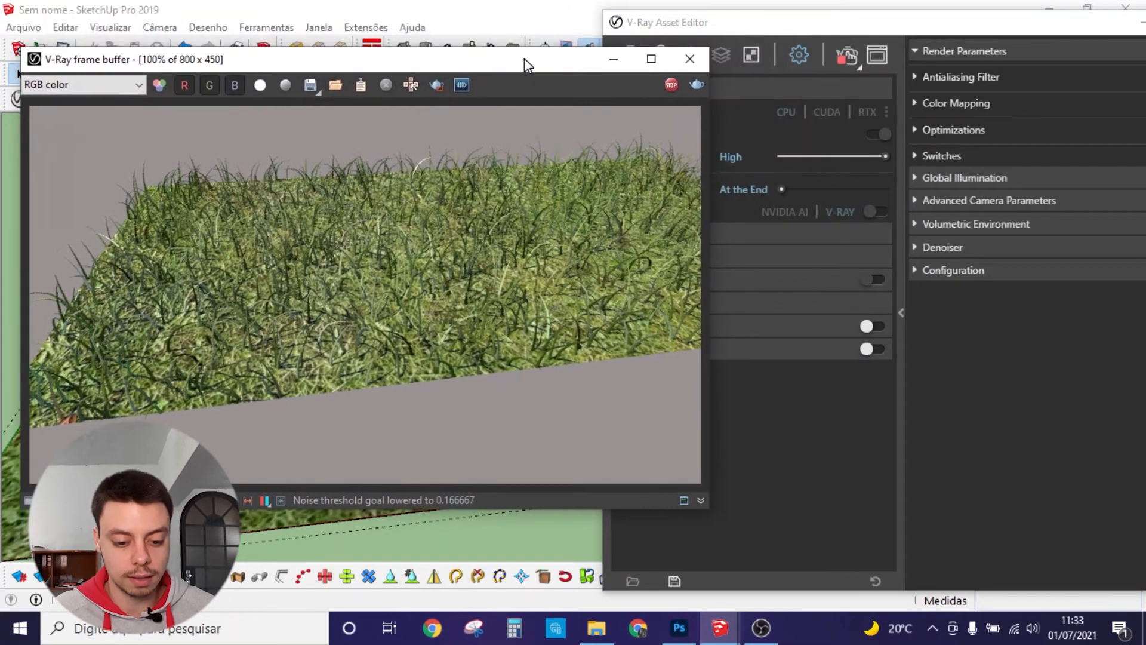
pyautogui.moveTo(831, 26); pyautogui.dragTo(819, 5)
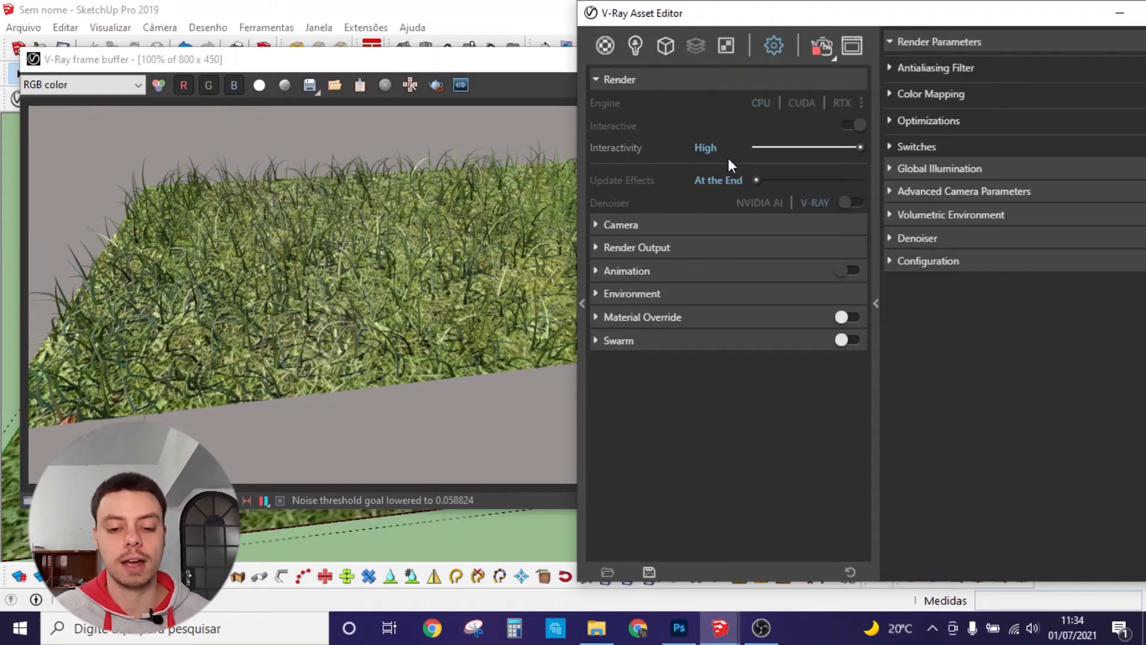
# - Open the Fur geometry's parameters, set Count (Area) to 10, and compare the grass density in the live render
pyautogui.click(665, 46)
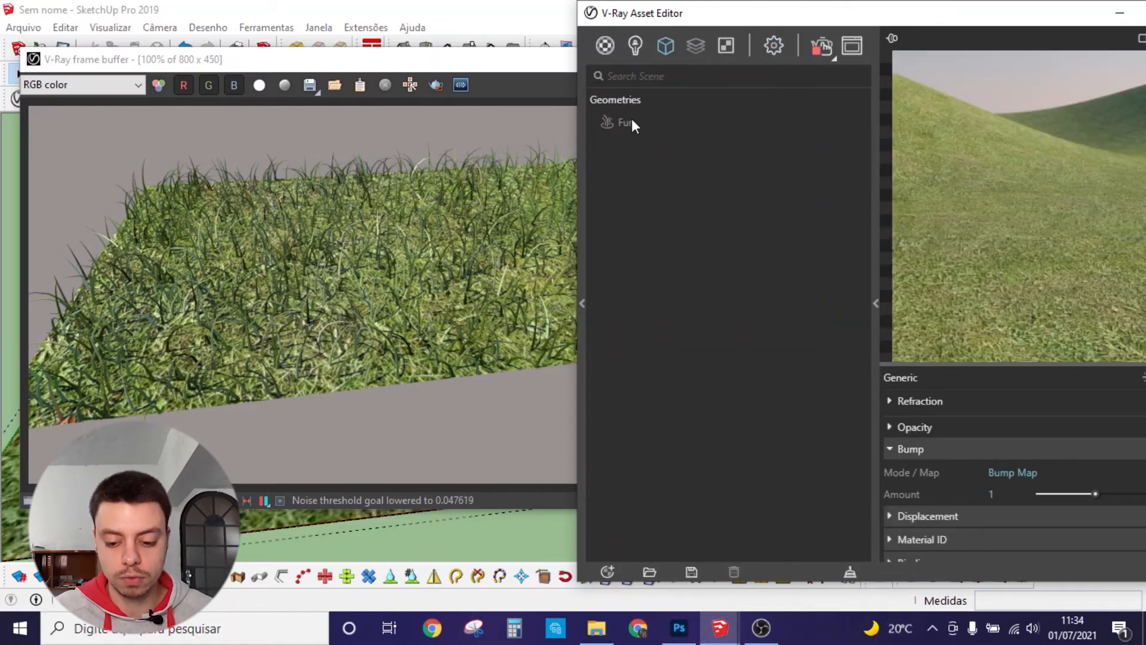
pyautogui.click(633, 124)
pyautogui.moveTo(951, 22); pyautogui.dragTo(821, 15)
pyautogui.scroll(-5, 877, 490)
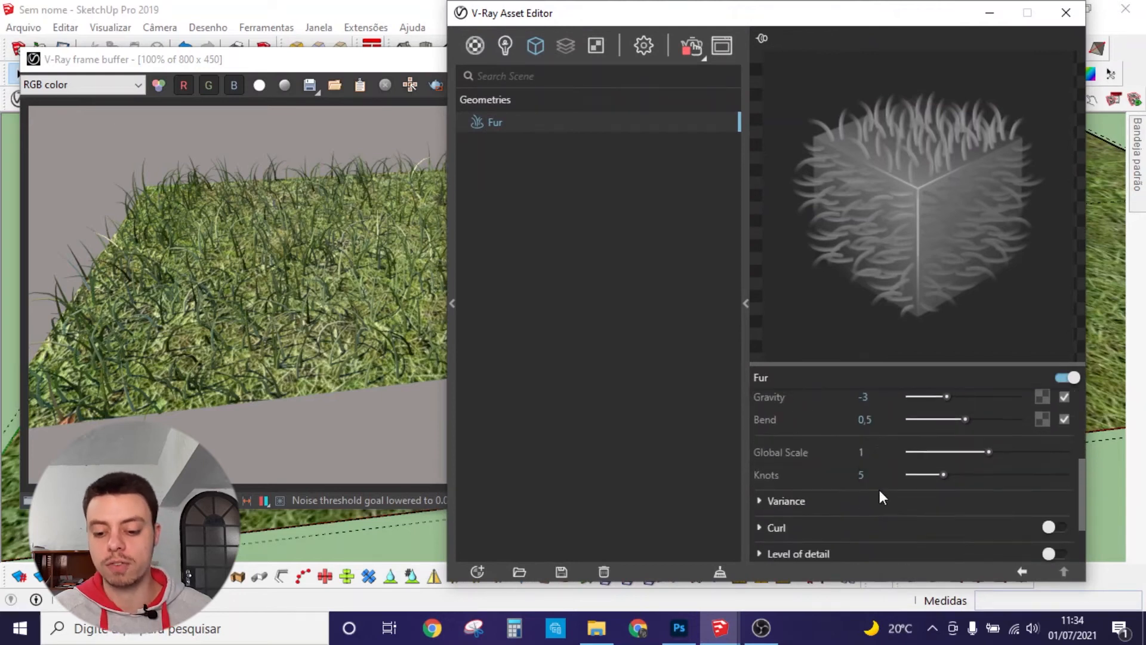
pyautogui.scroll(5, 882, 506)
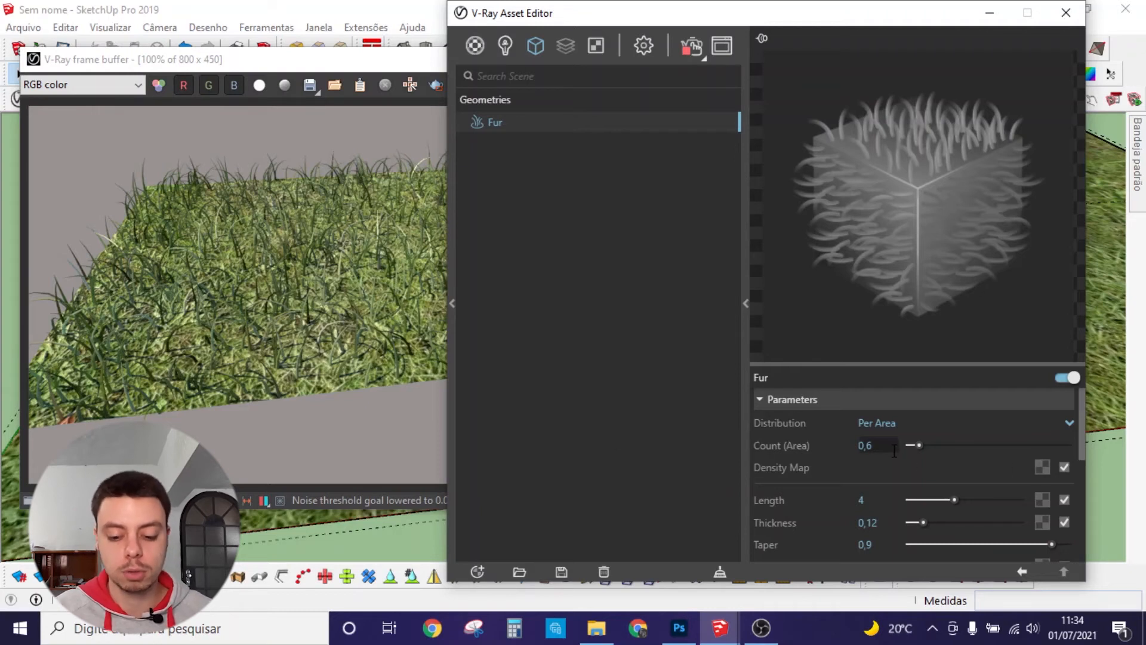
pyautogui.moveTo(890, 449); pyautogui.dragTo(768, 466)
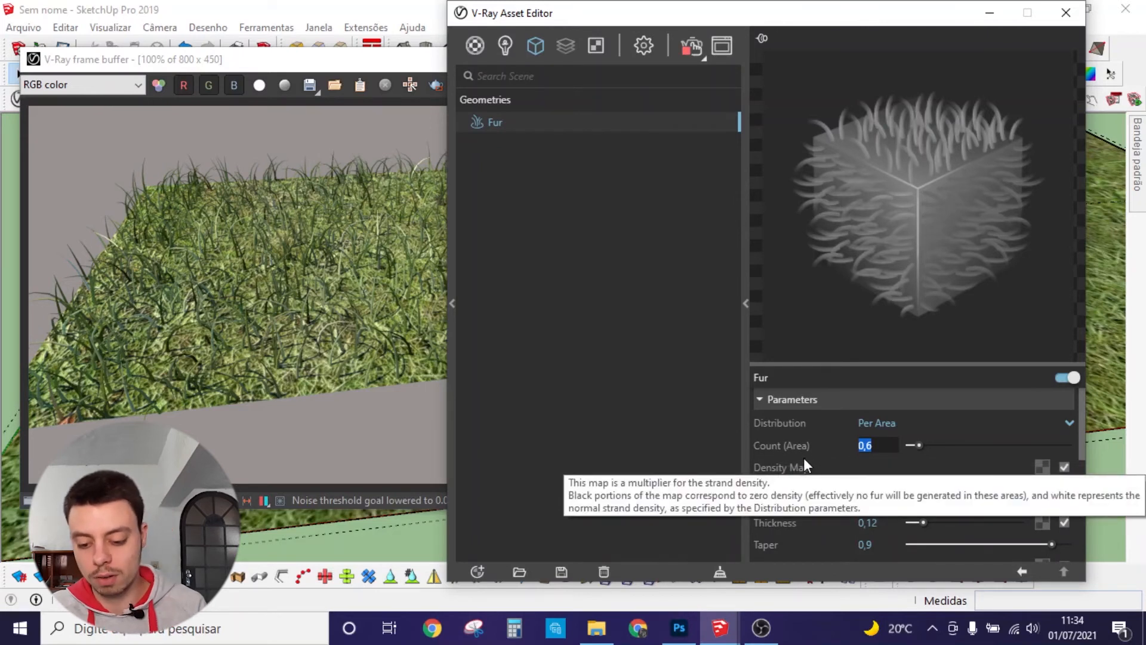
pyautogui.write('10')
pyautogui.press('Return')
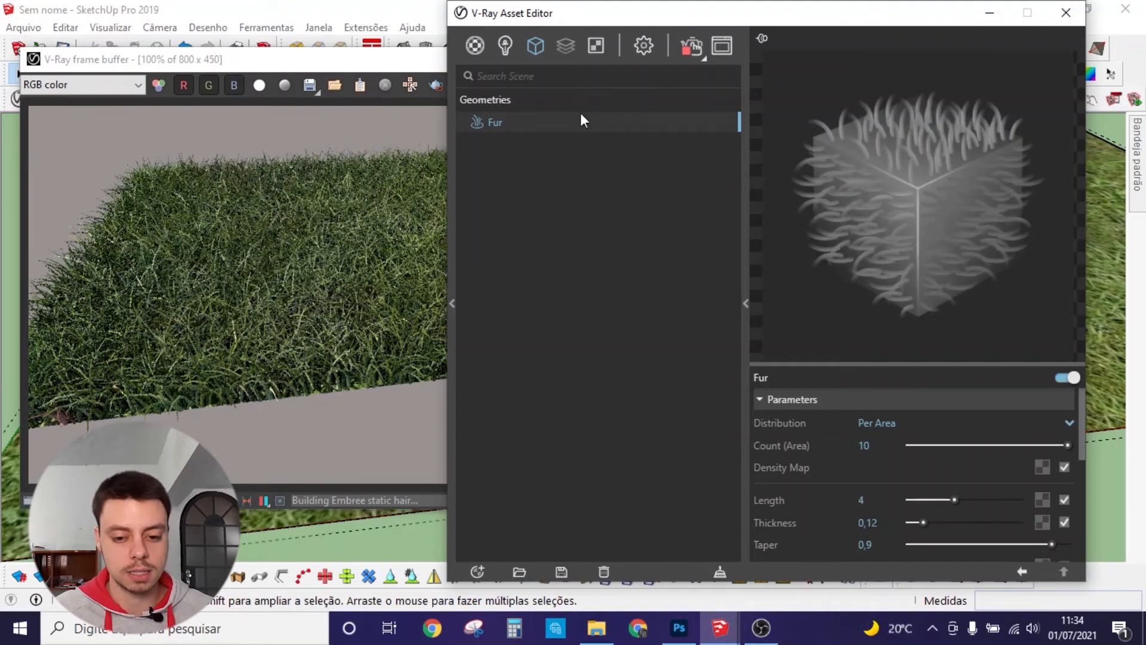
pyautogui.moveTo(836, 19); pyautogui.dragTo(1145, 48)
pyautogui.moveTo(914, 46); pyautogui.dragTo(568, 6)
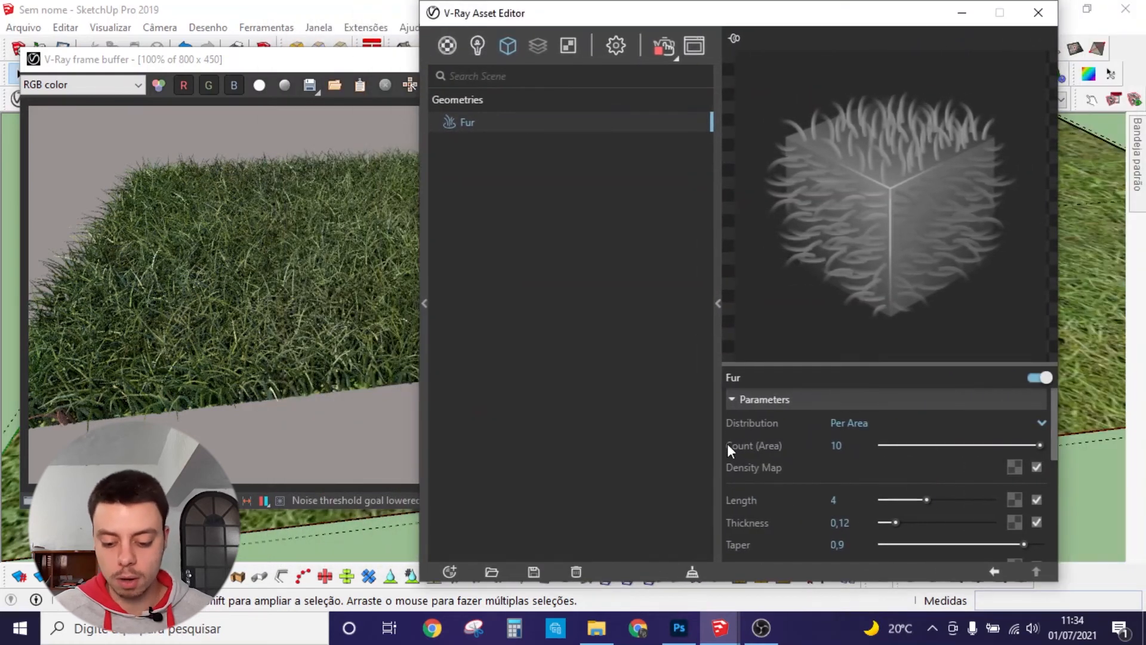
# - Set the Fur's Length to 2 and its Thickness to 0.2, checking the blades in a closer render view
pyautogui.click(823, 500)
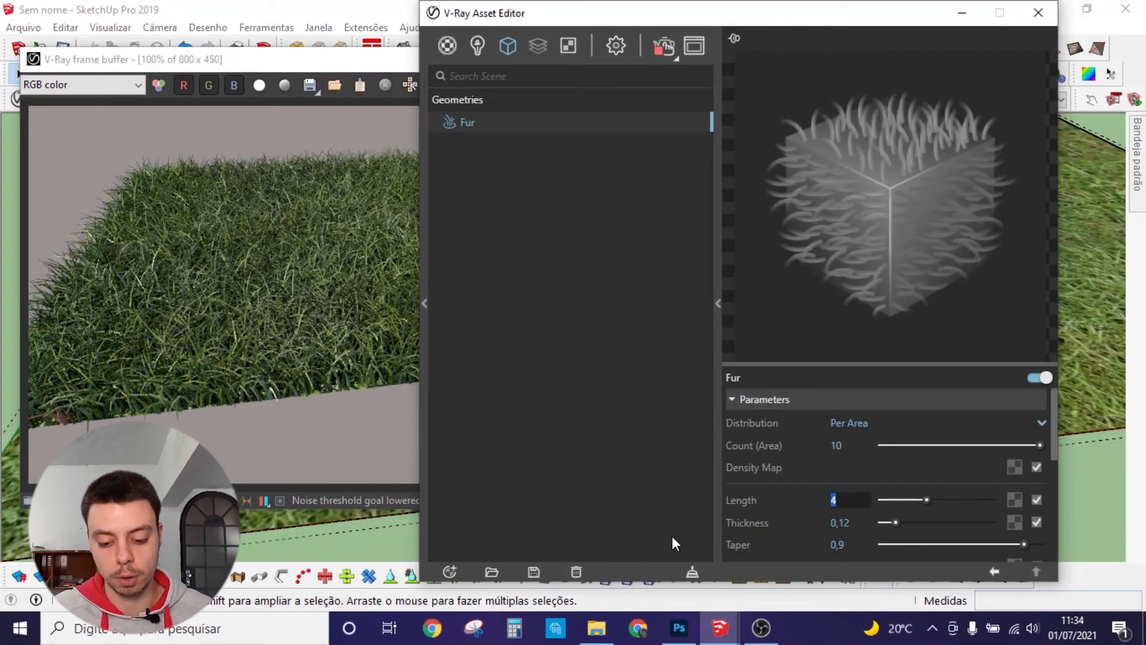
pyautogui.write('2')
pyautogui.press('Return')
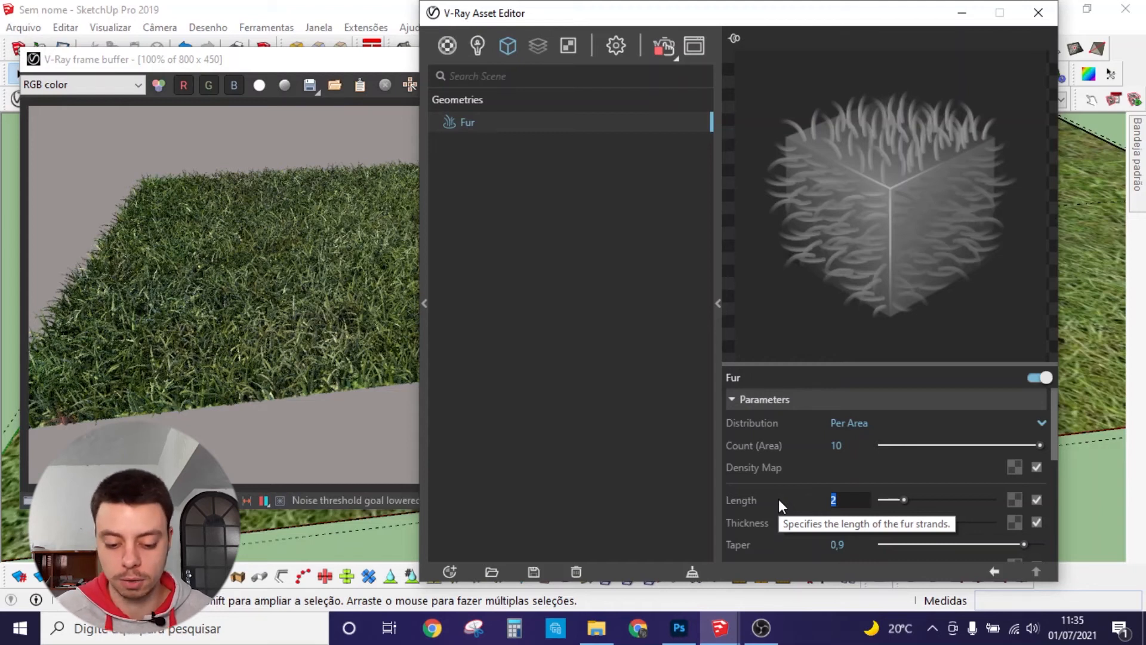
pyautogui.scroll(3, 197, 362)
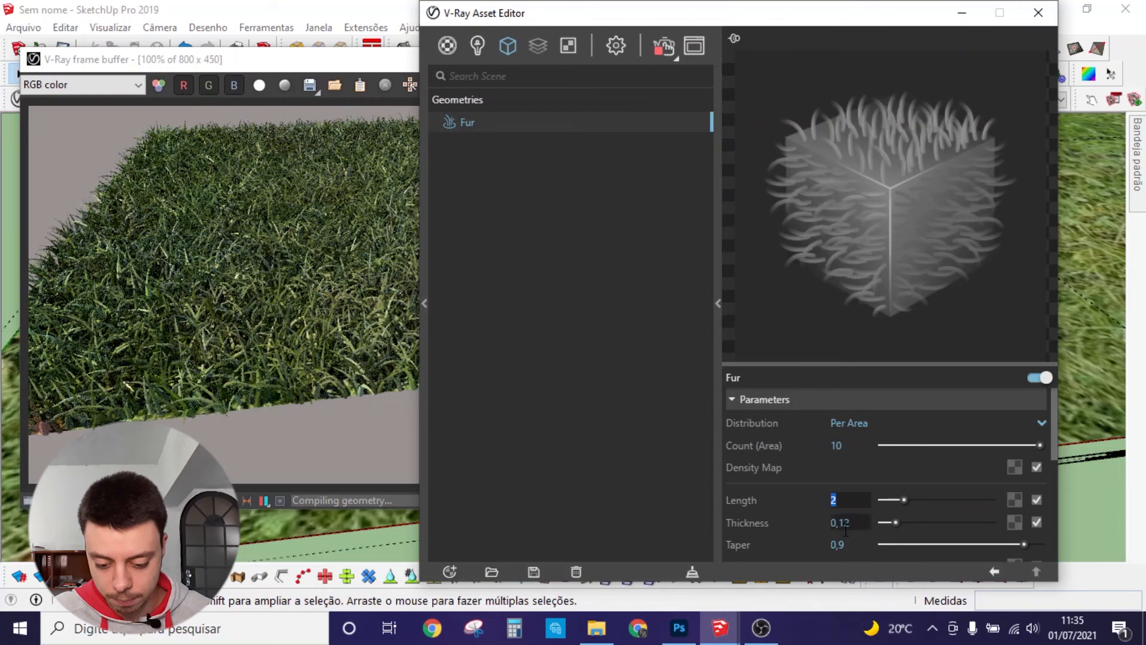
pyautogui.moveTo(853, 523); pyautogui.dragTo(842, 533)
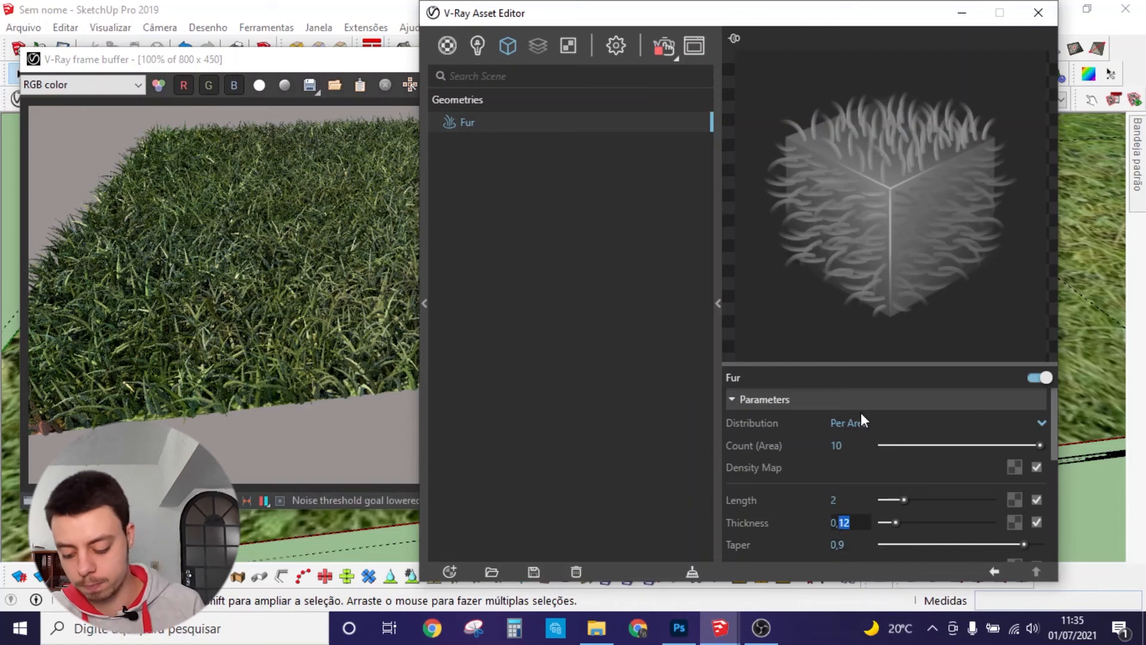
pyautogui.write('2')
pyautogui.press('Return')
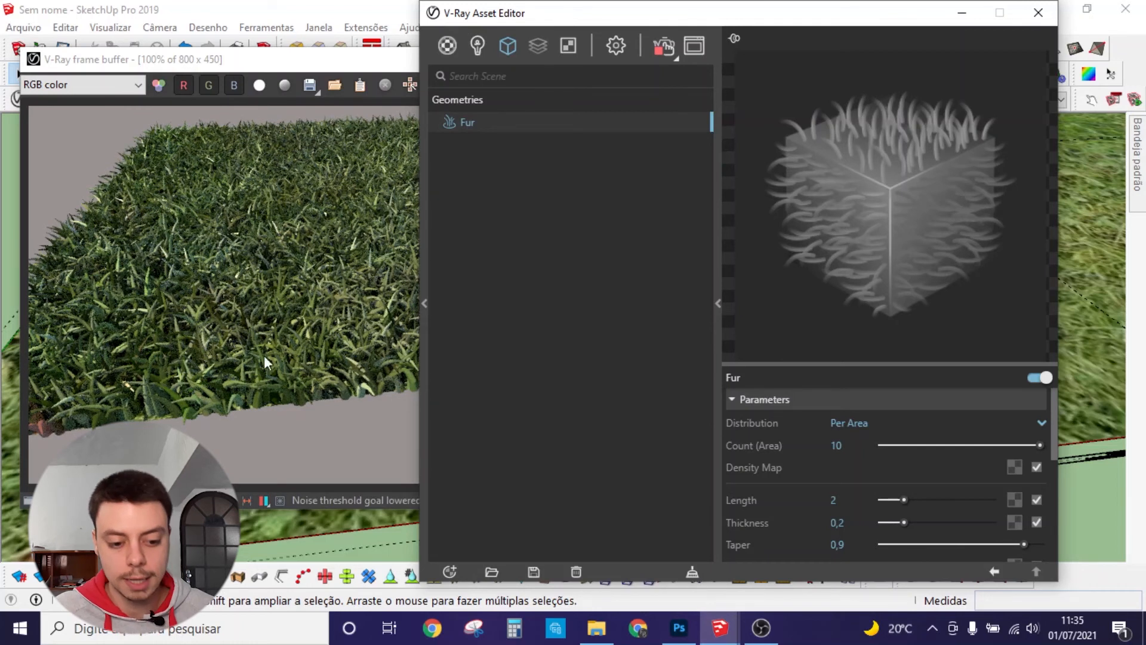
# - Set the Fur's Taper to 0.7 and reframe the grass in the interactive render
pyautogui.scroll(-2, 784, 510)
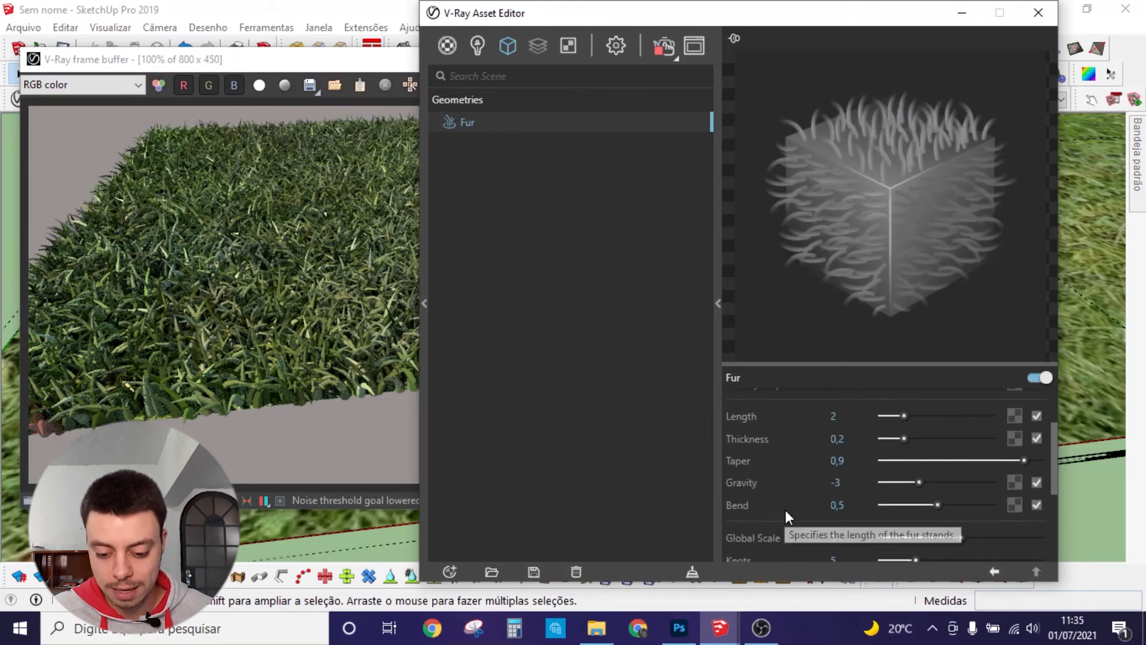
pyautogui.moveTo(854, 461); pyautogui.dragTo(745, 467)
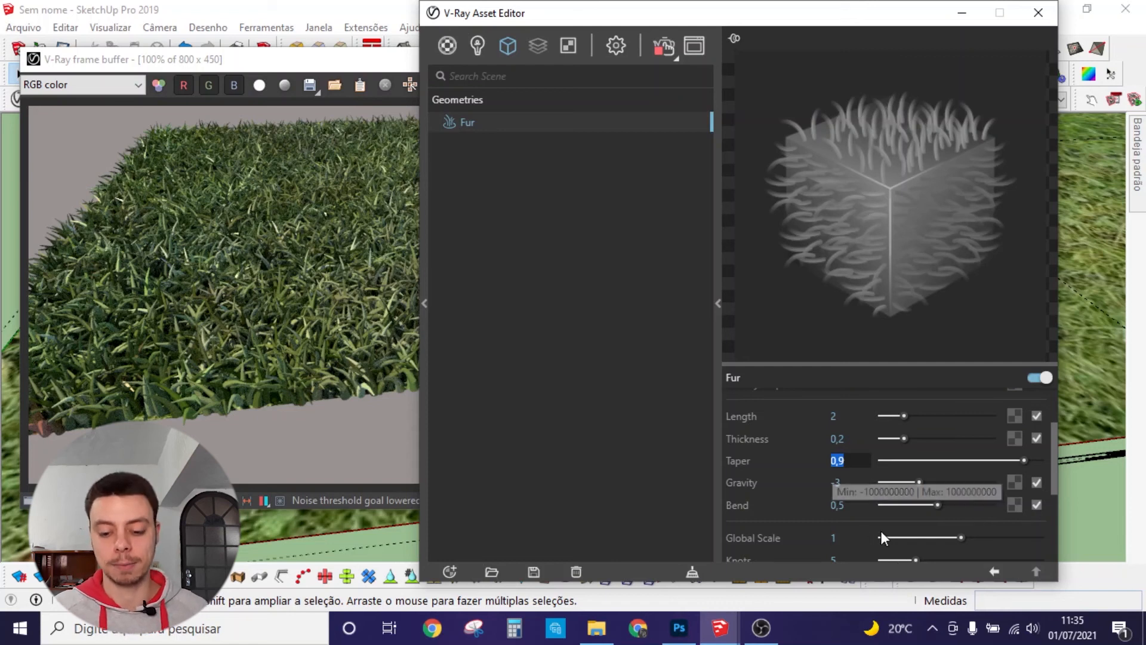
pyautogui.write('0,5')
pyautogui.press('Return')
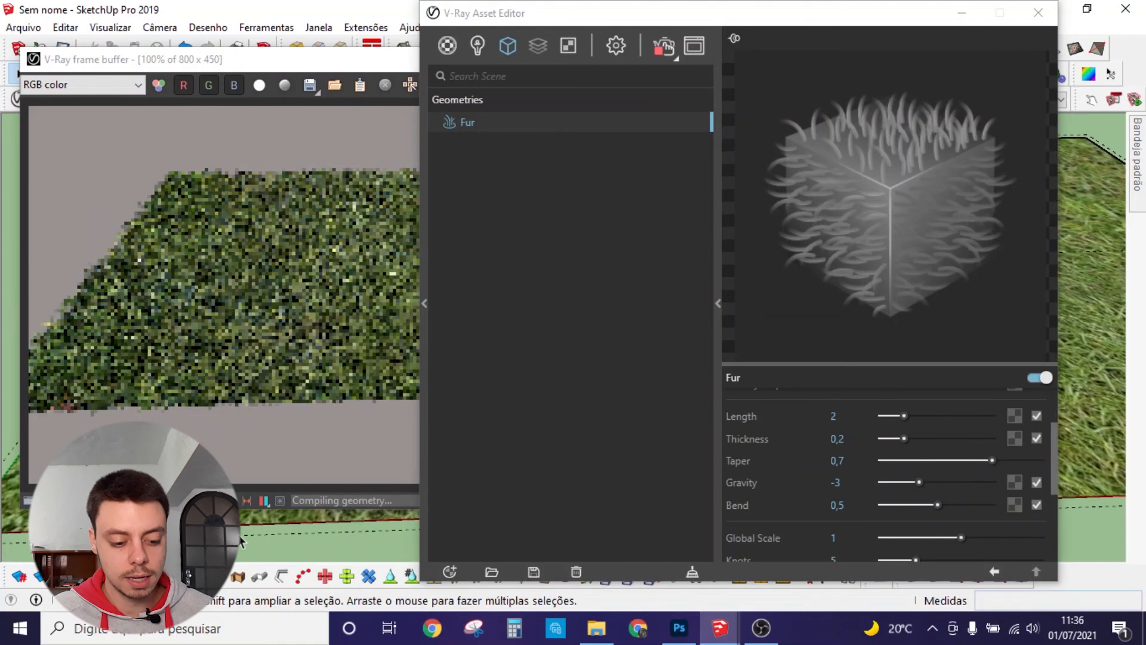
pyautogui.keyDown('shift'); pyautogui.moveTo(272, 514); pyautogui.dragTo(211, 543, button='middle'); pyautogui.keyUp('shift')
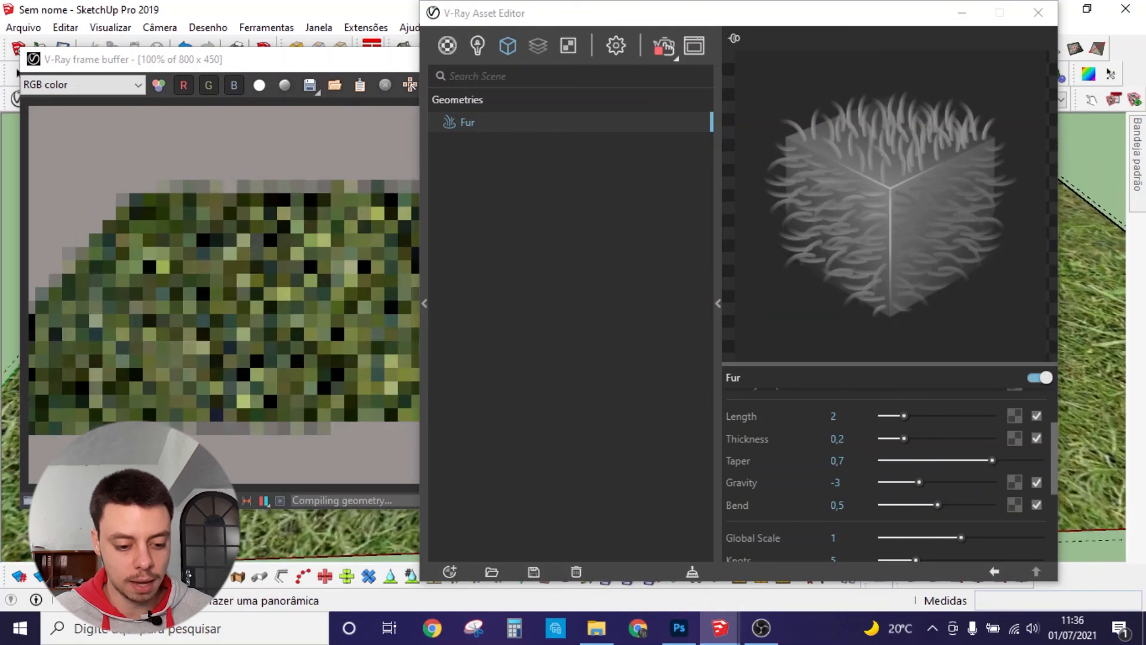